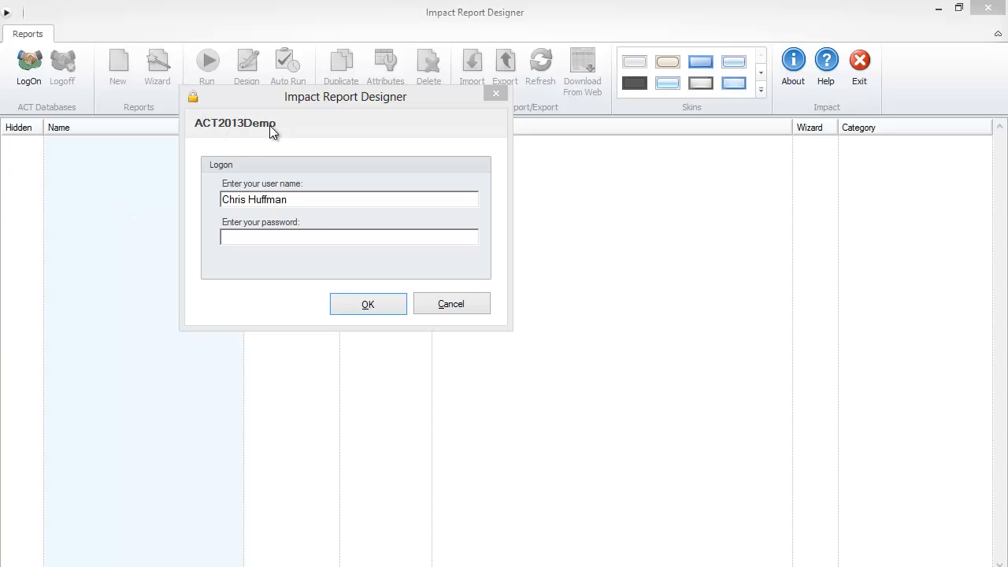
- Log on to the ACT2013Demo database and run the Activities Open By User report
click(385, 305)
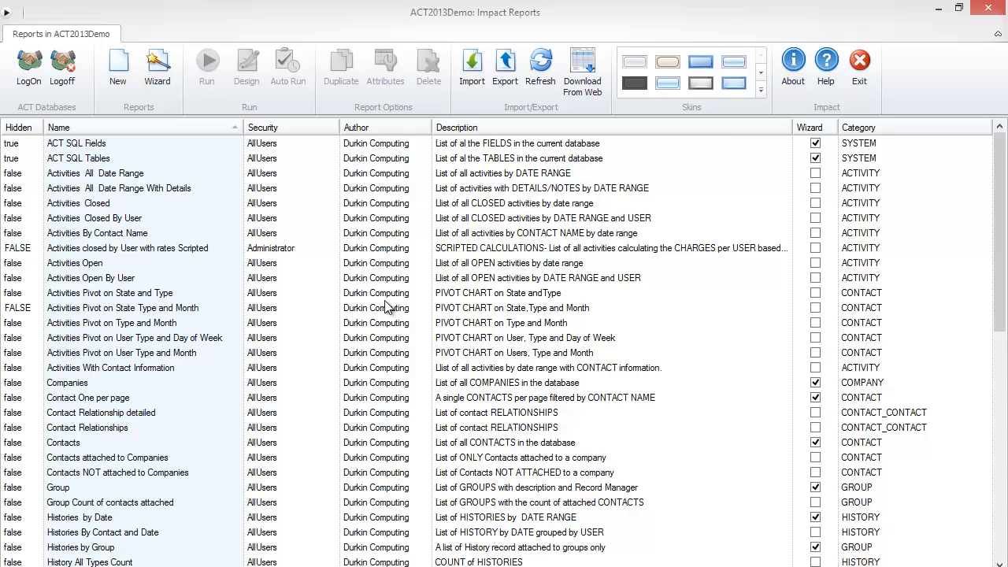
click(323, 189)
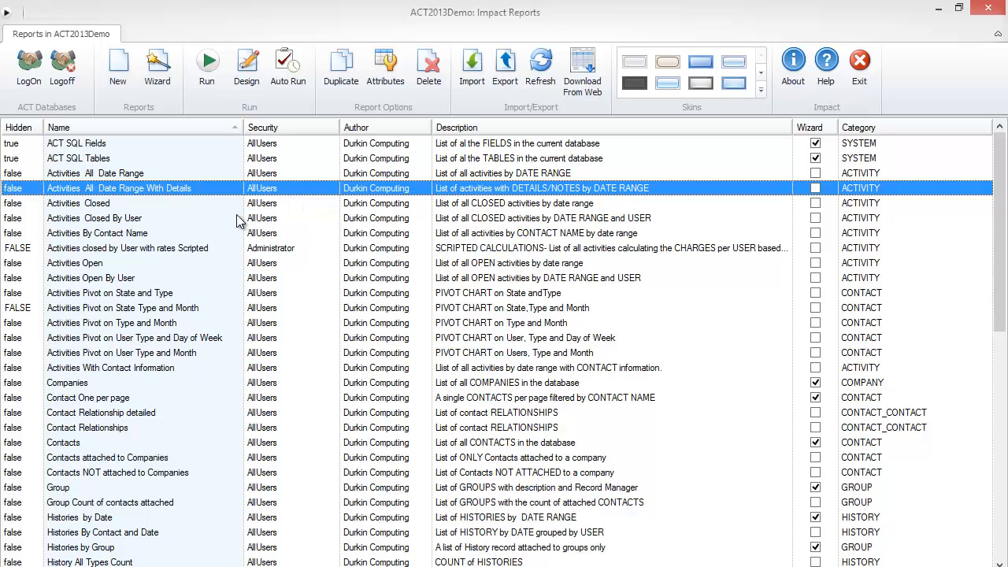
click(180, 280)
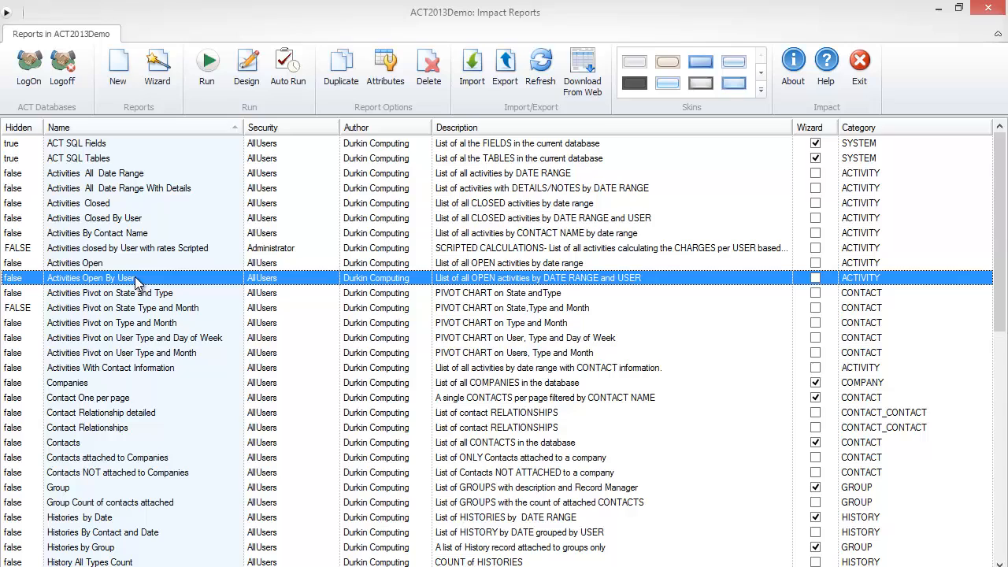
click(209, 72)
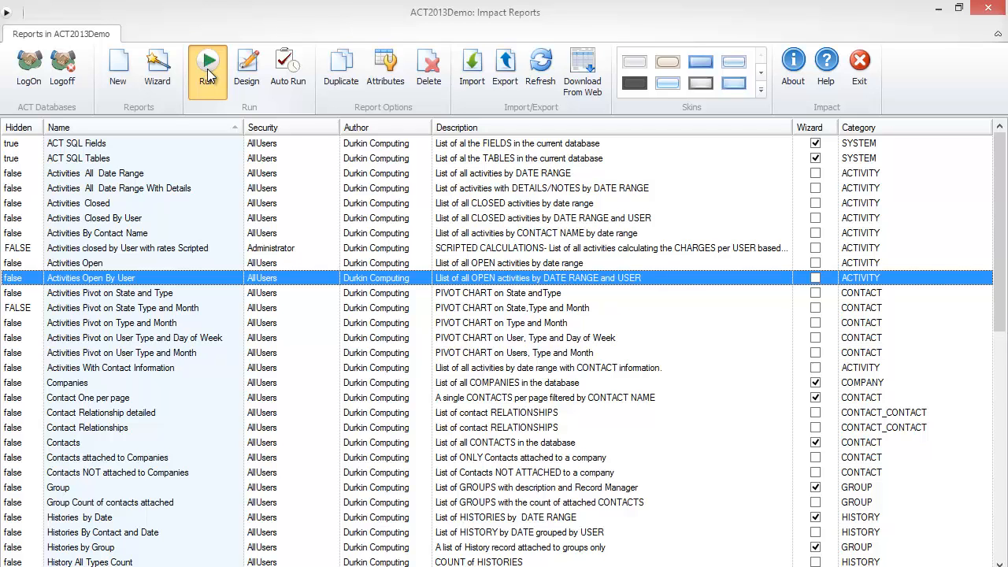
click(207, 68)
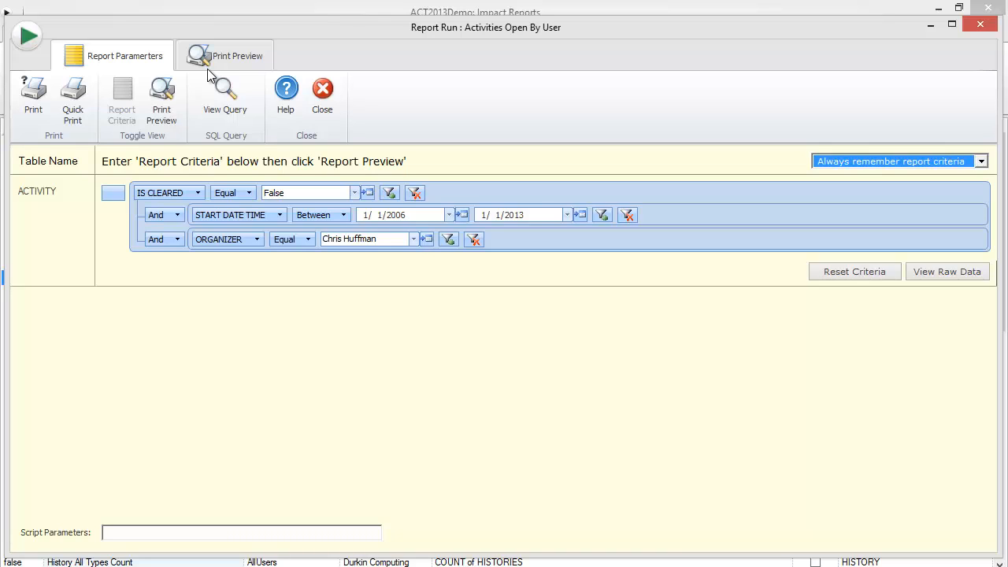
- Check the options for remembering report criteria, and look over the report's print preview with the existing criteria
click(982, 162)
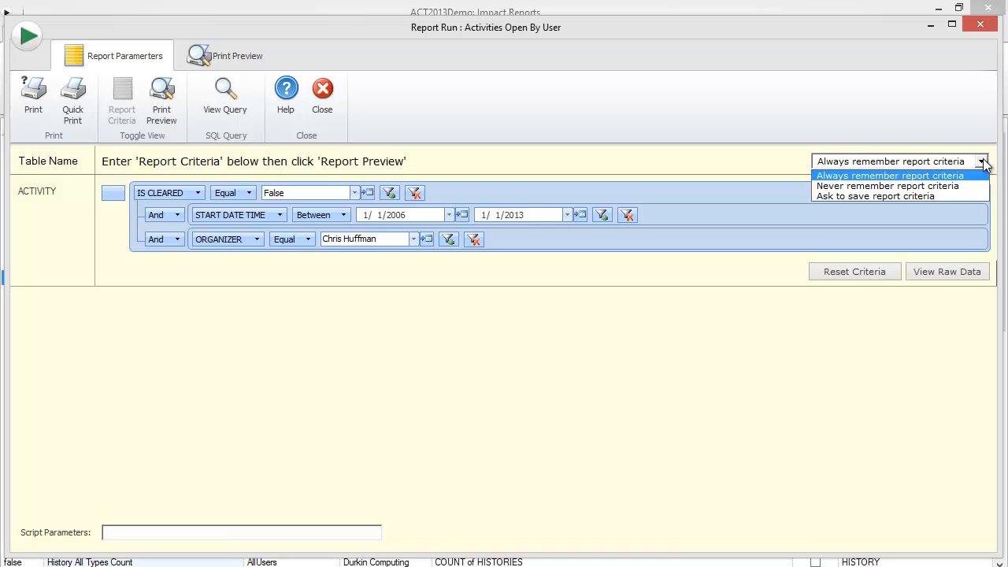
click(249, 304)
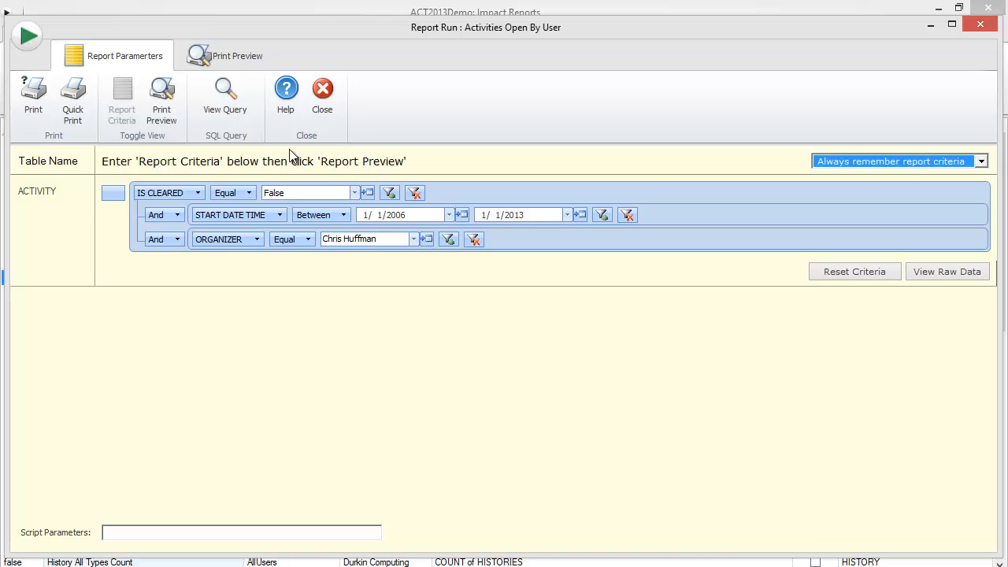
click(163, 107)
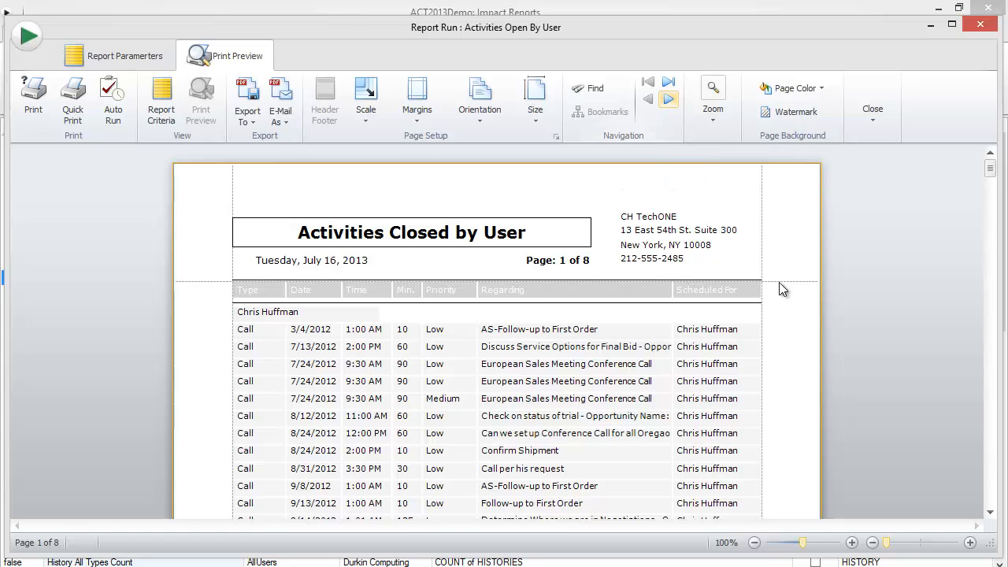
click(989, 363)
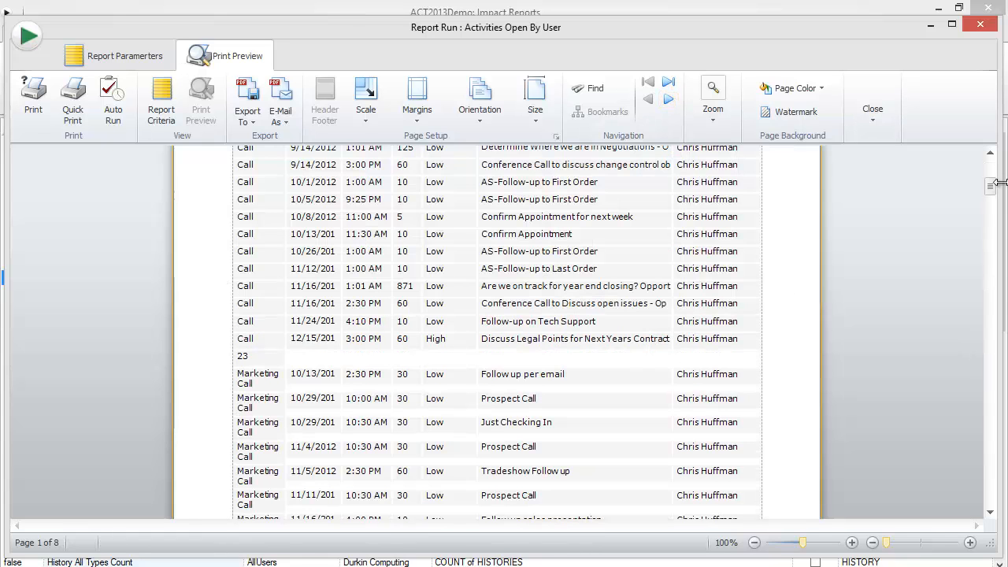
drag(993, 187, 989, 154)
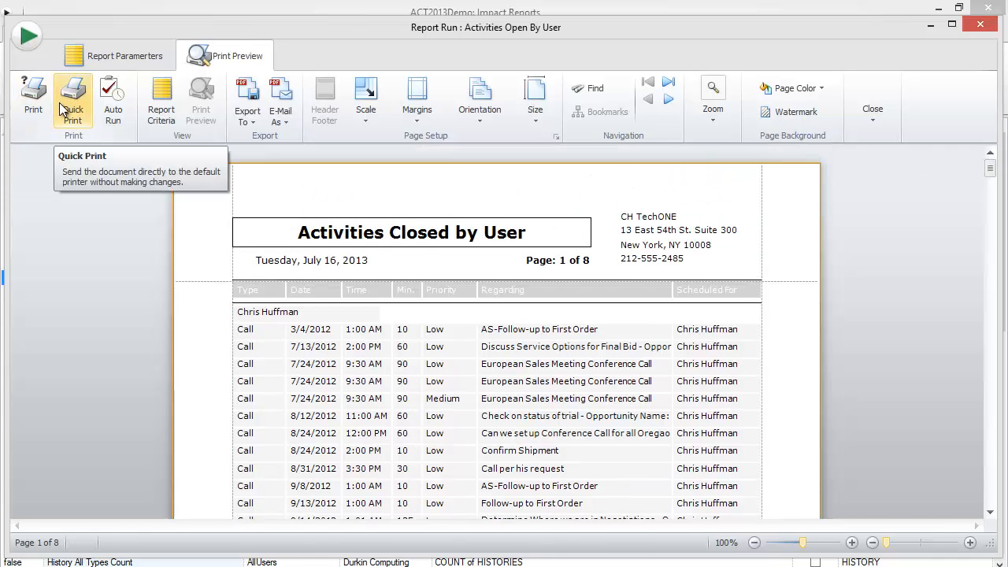
- Look at the file formats offered for e-mailing and exporting the previewed report
click(290, 114)
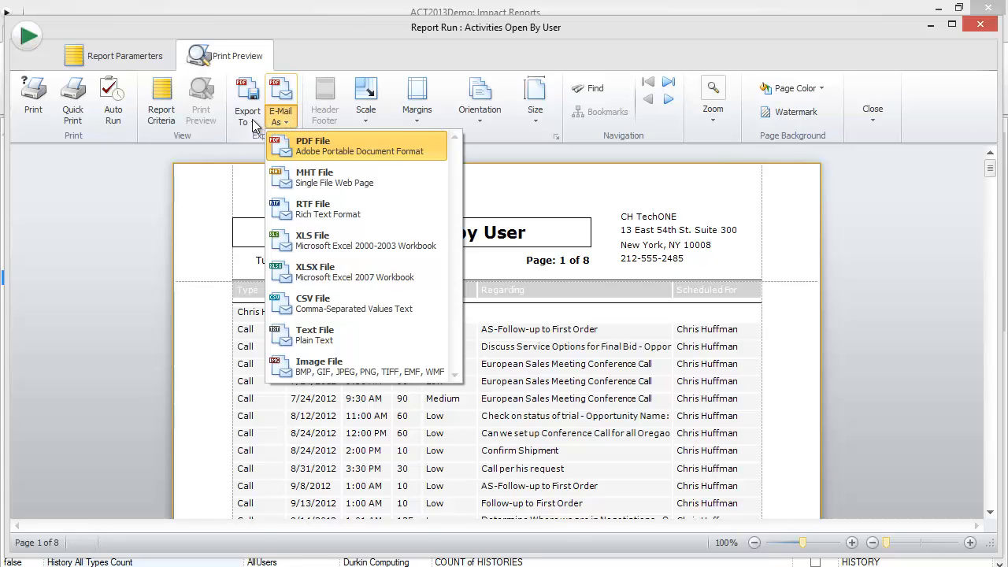
click(252, 122)
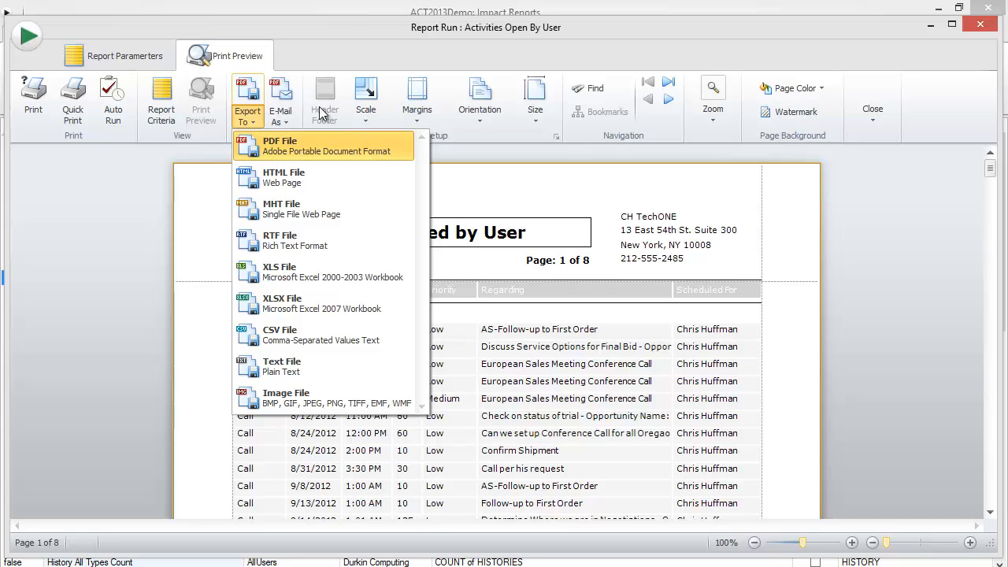
click(316, 58)
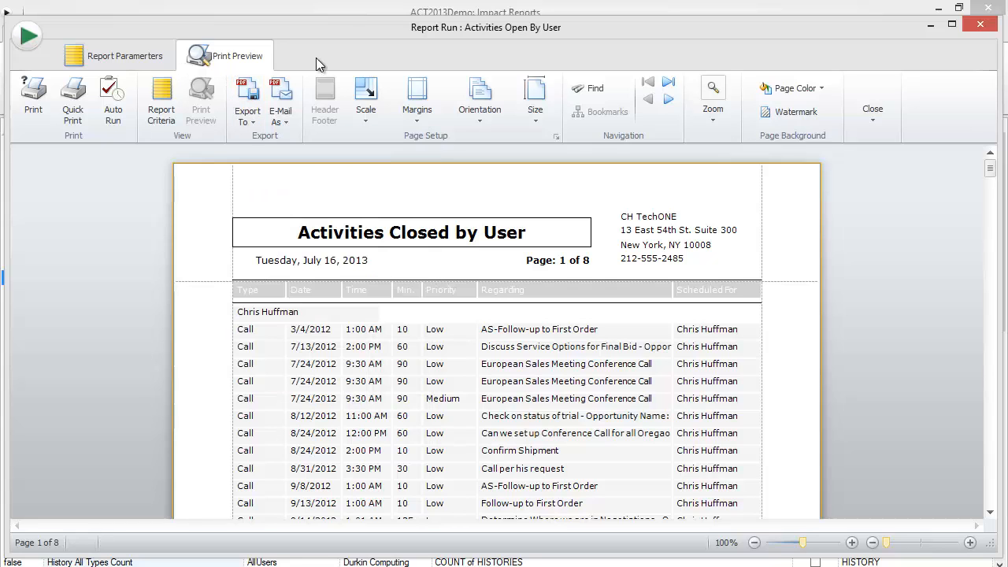
- Set the ORGANIZER criterion to a different user from the list and preview the report again
click(147, 55)
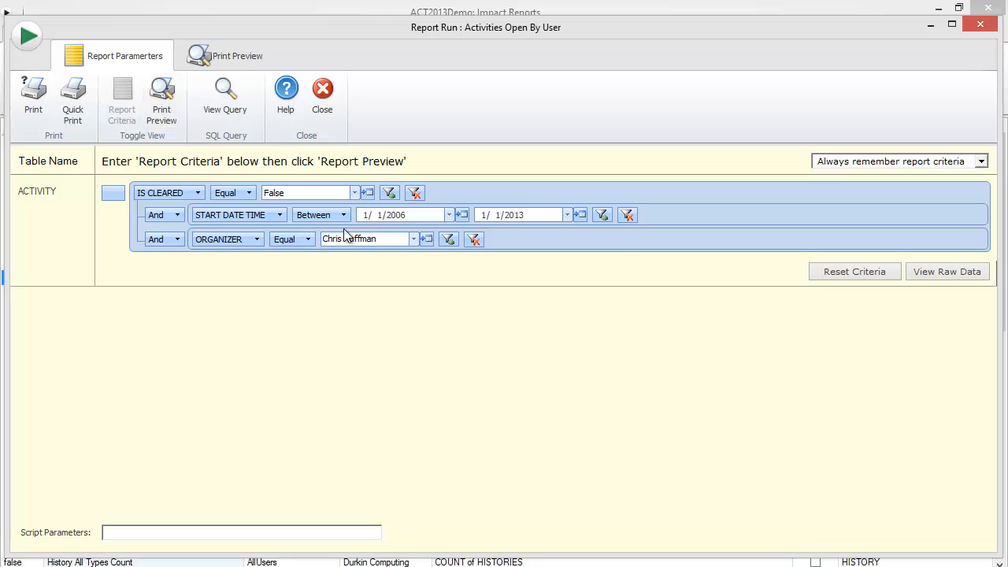
click(414, 240)
click(413, 239)
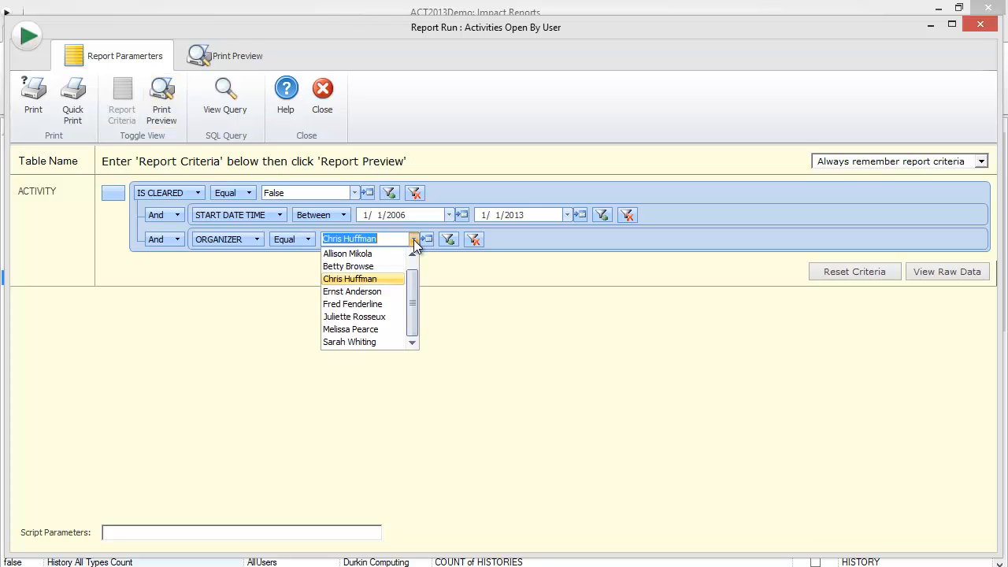
click(413, 239)
click(415, 240)
click(352, 291)
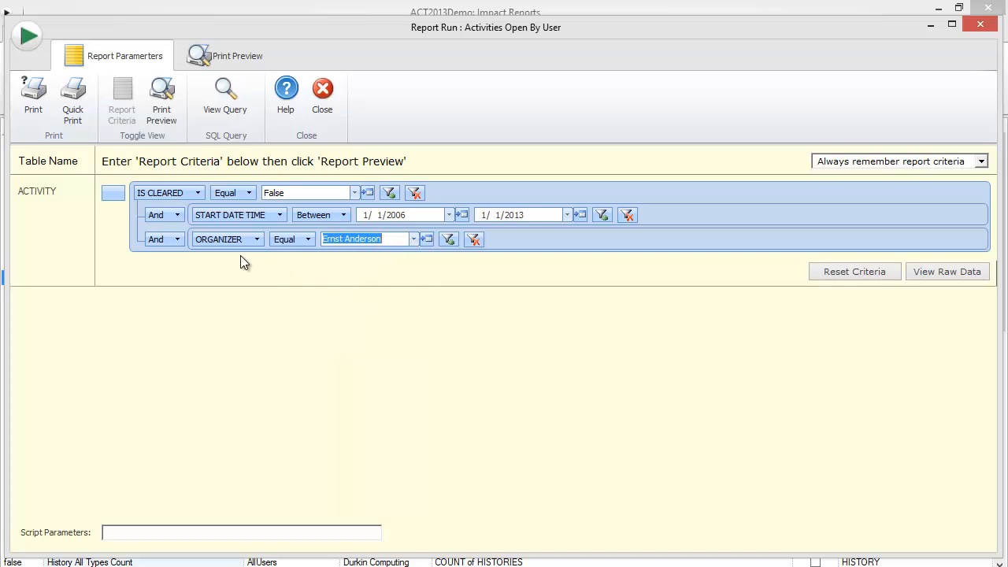
click(161, 99)
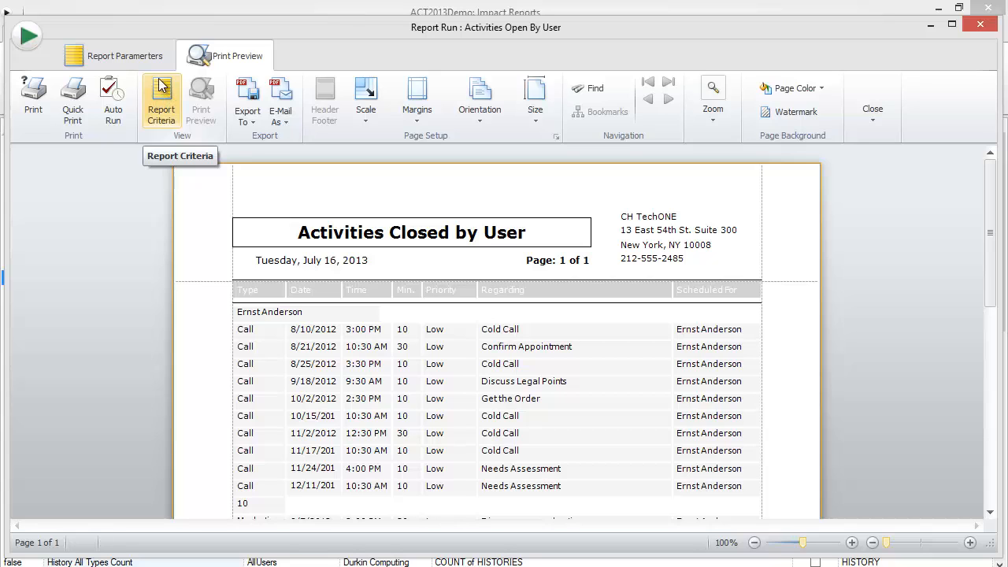
- Return to the report criteria and remove the ORGANIZER condition
click(161, 86)
click(85, 61)
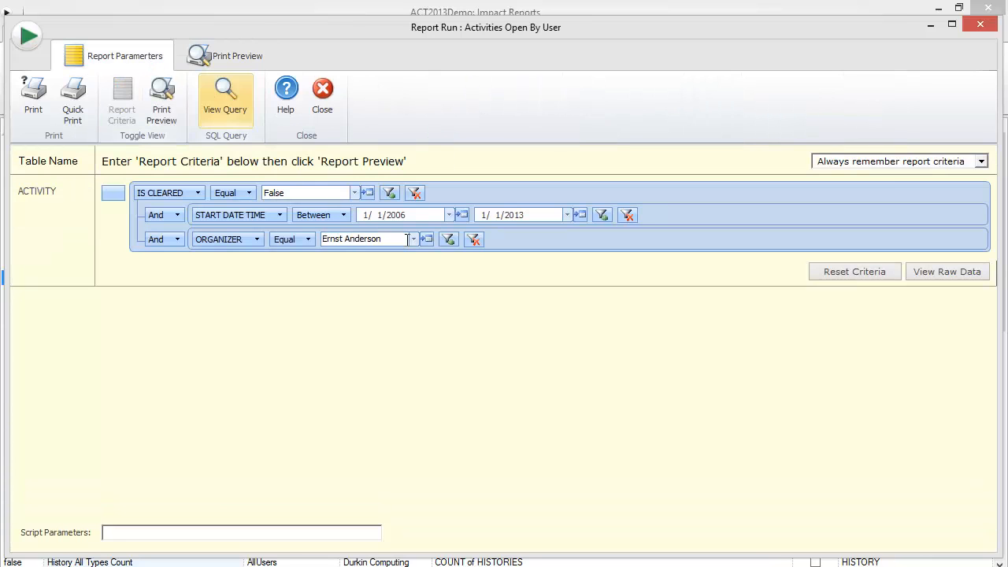
click(473, 239)
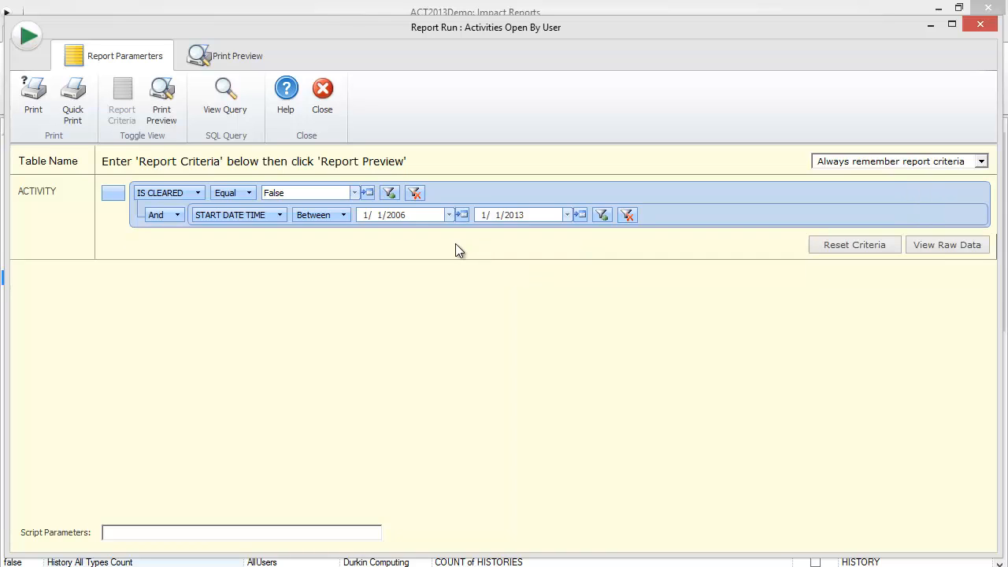
- Add another And condition to the ACTIVITY criteria and base it on the DURATION field
click(389, 192)
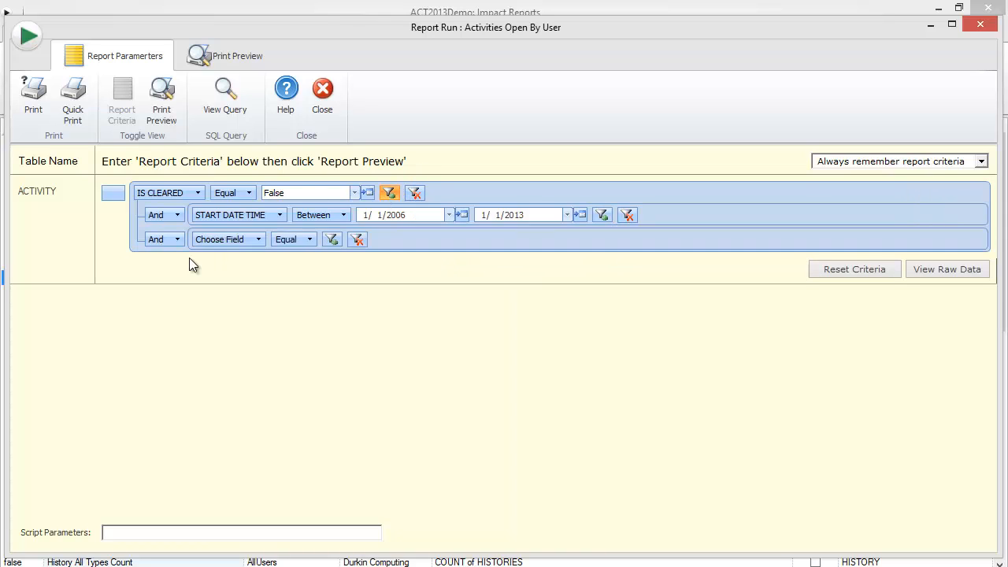
click(245, 238)
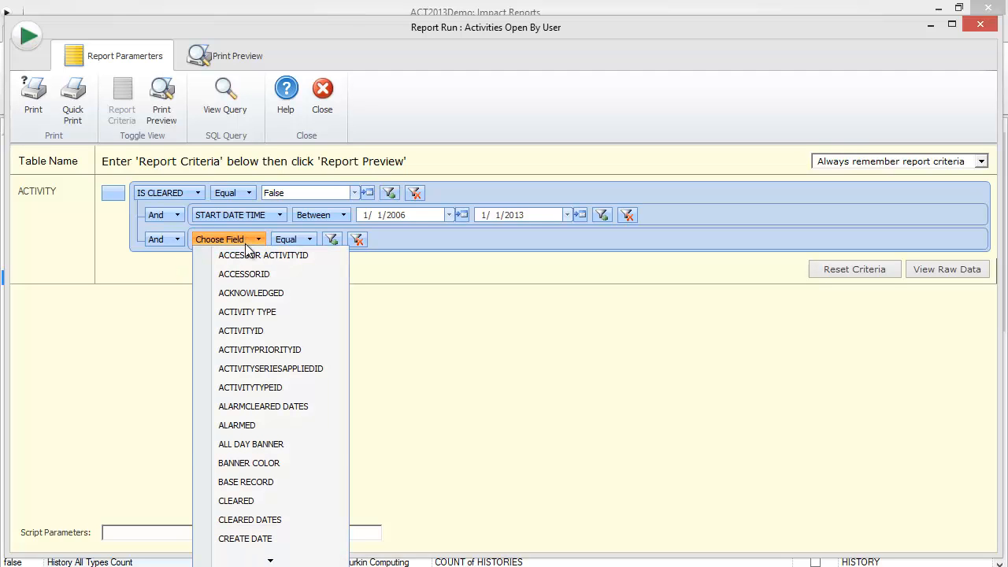
click(276, 539)
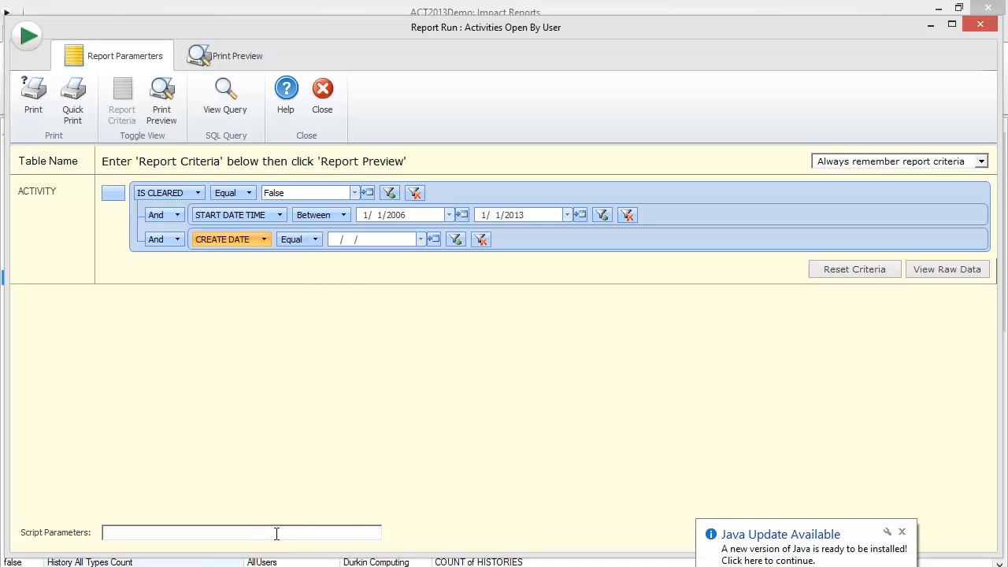
scroll(277, 539, down, 6)
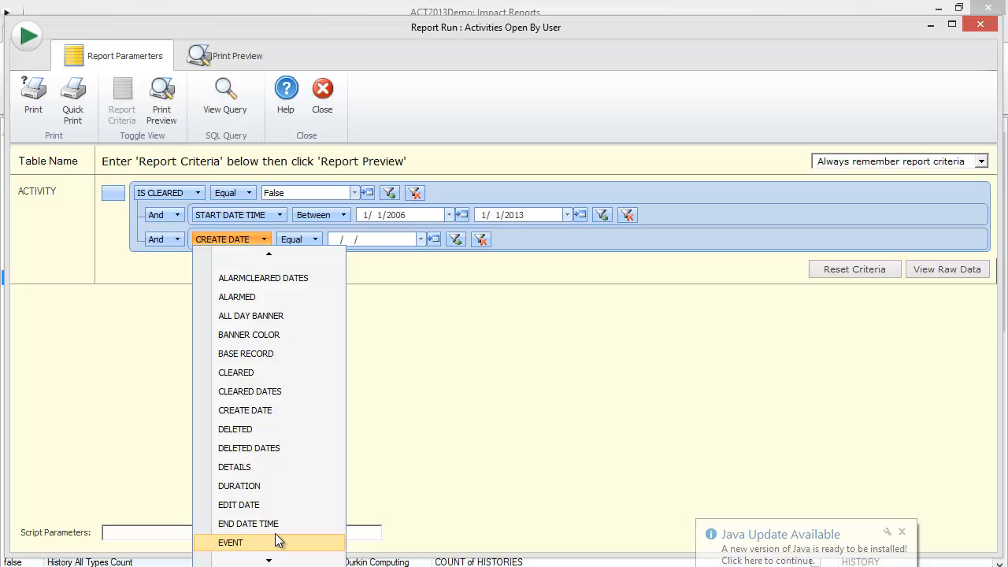
key(Up)
key(Up)
key(Up)
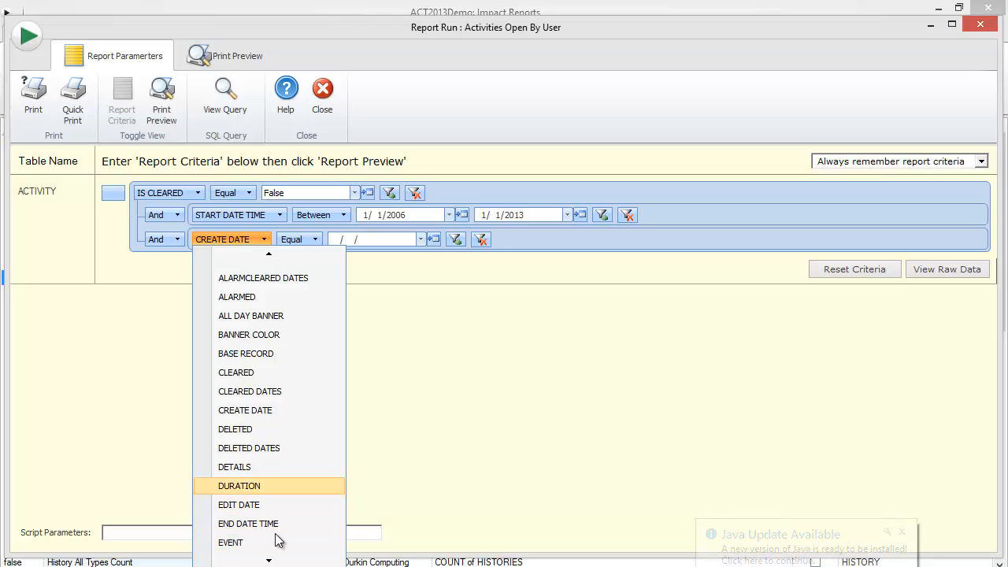
key(Return)
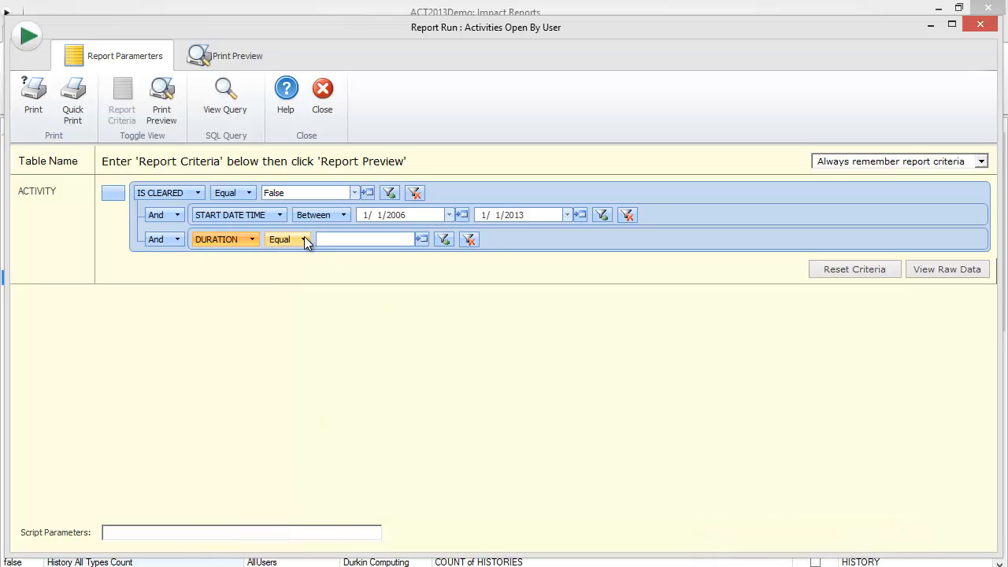
- Set the DURATION condition to Greater than 10 and preview the report
click(304, 240)
click(315, 274)
click(384, 241)
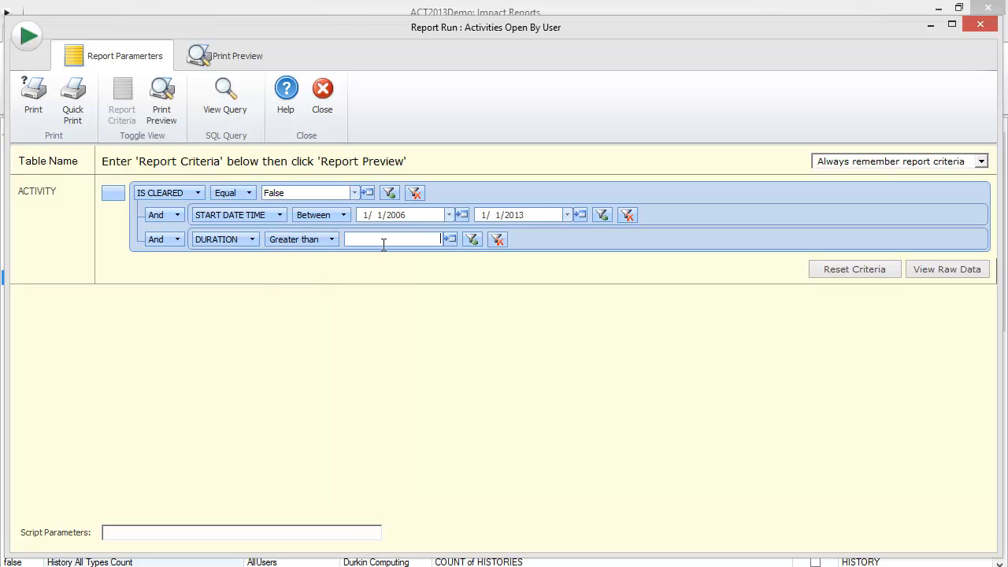
text(10)
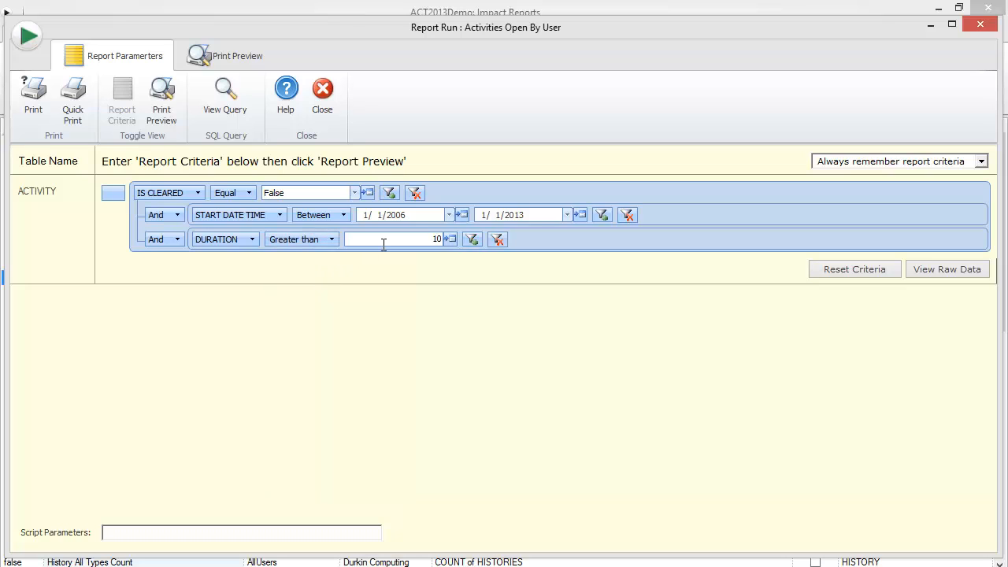
click(169, 102)
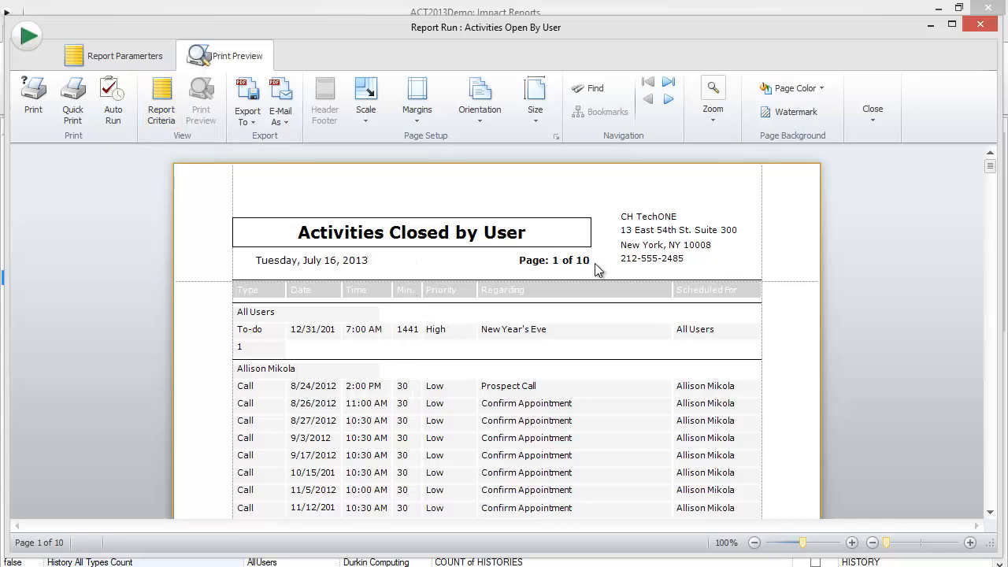
- Close the report run and open the Activities Open By User report in design mode
click(130, 45)
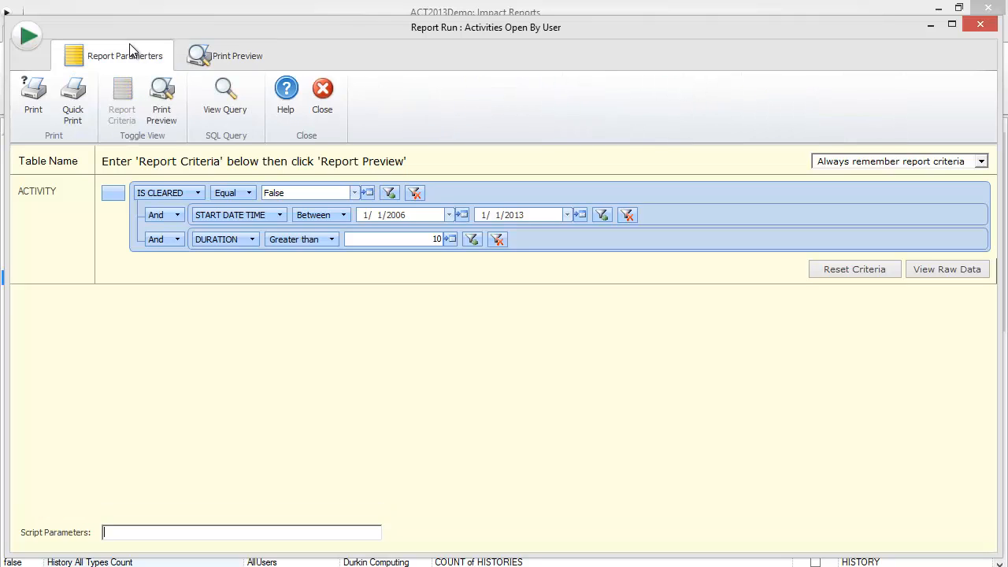
click(335, 96)
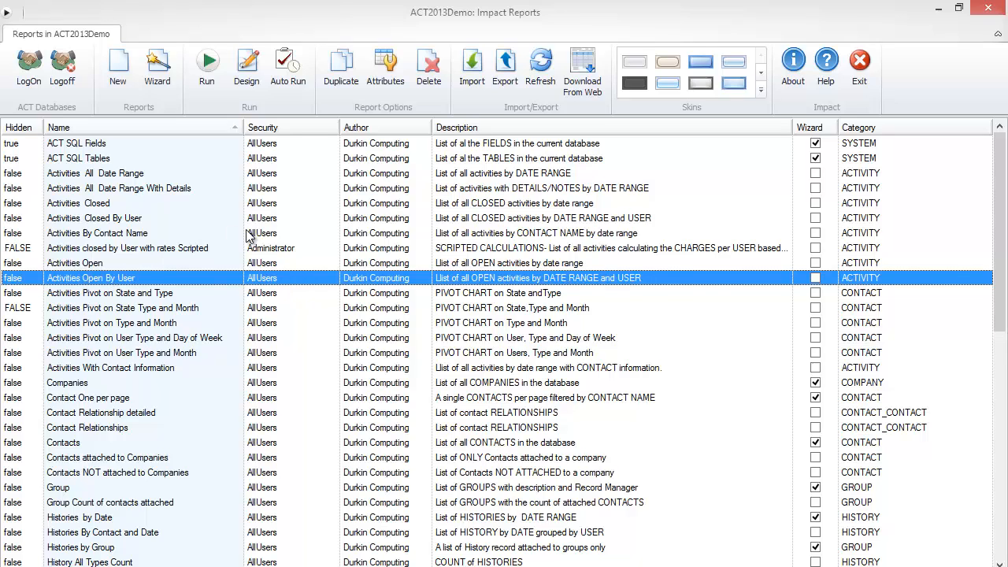
click(246, 70)
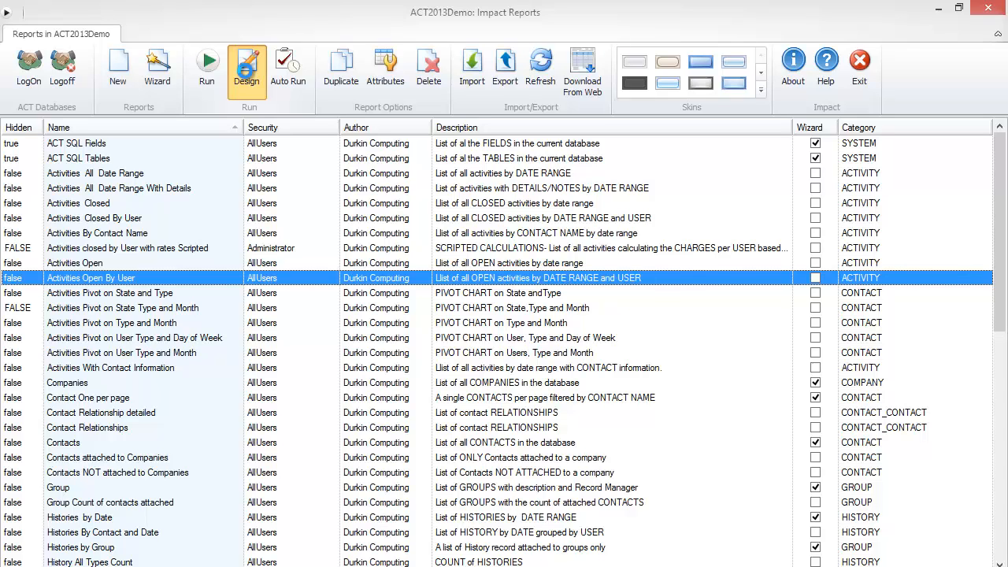
click(246, 70)
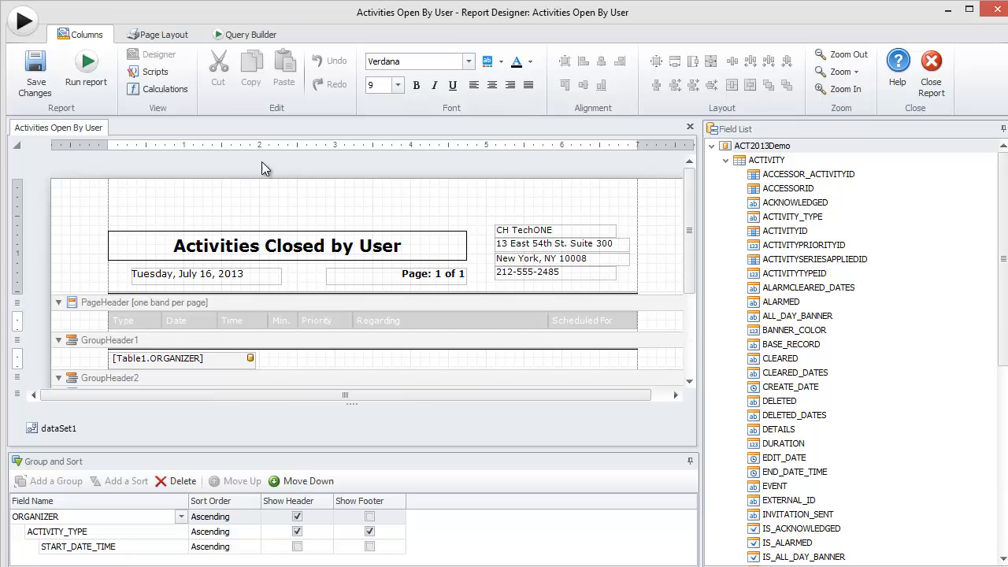
- Examine the report's layout bands and select the ORGANIZER field in GroupHeader1
click(102, 203)
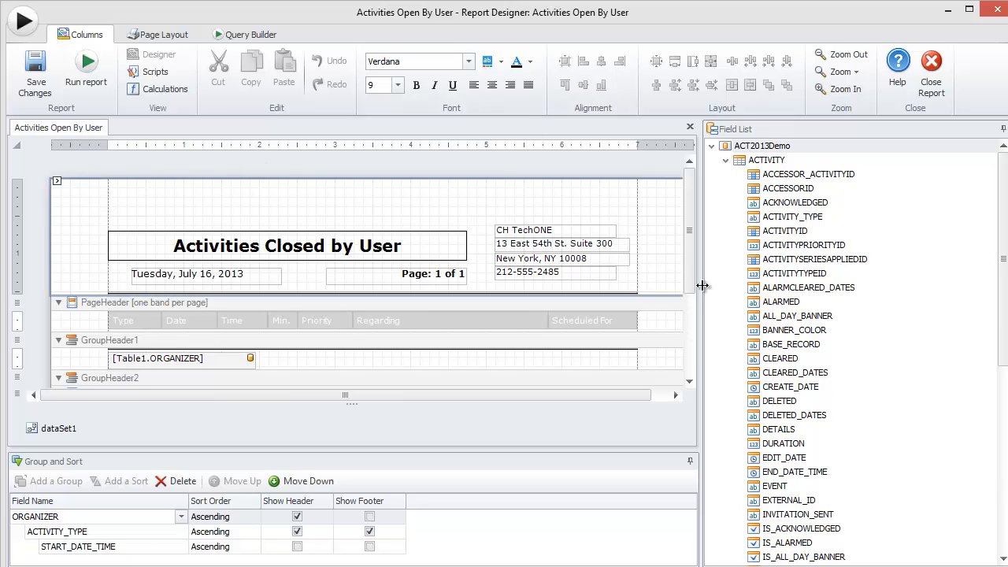
scroll(688, 319, down, 3)
scroll(688, 319, down, 1)
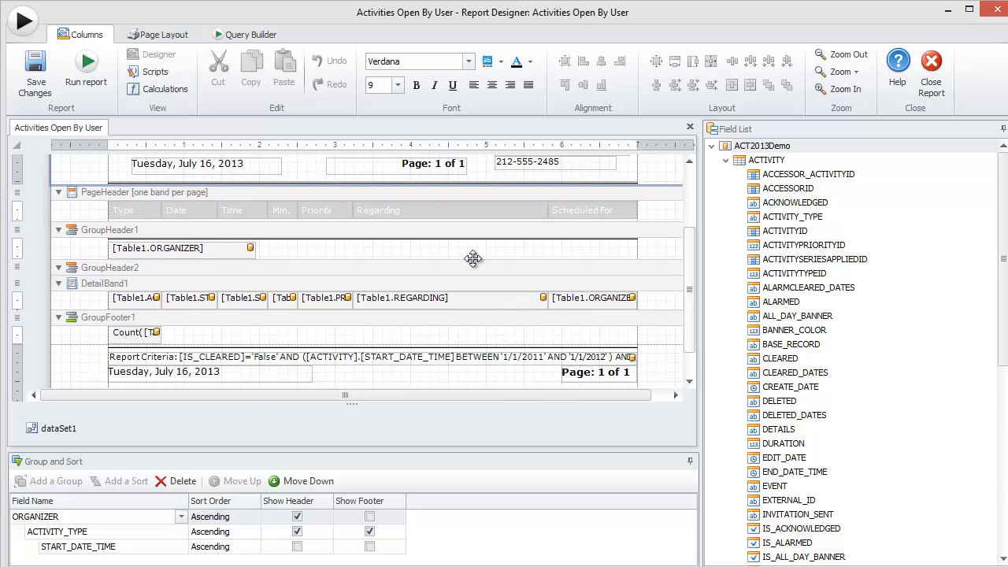
click(167, 247)
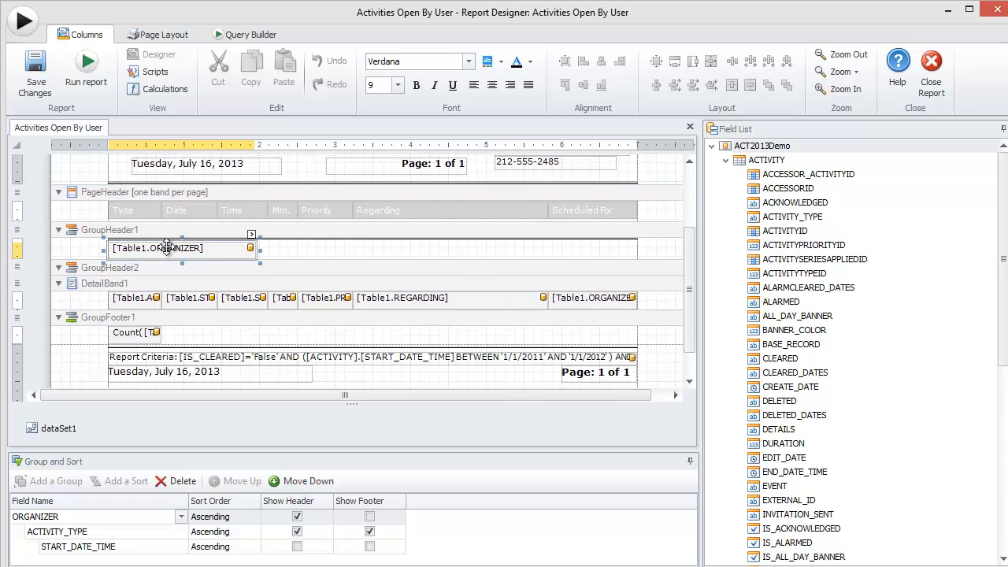
- Examine the activity type, date, time and priority fields in DetailBand1 together with the Priority heading in PageHeader
click(130, 305)
click(191, 302)
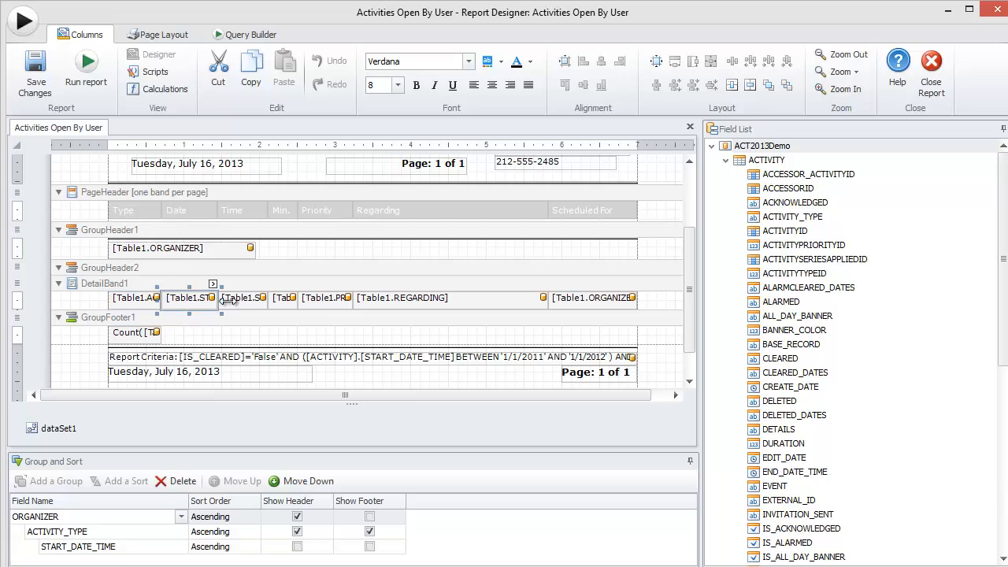
click(244, 300)
click(314, 302)
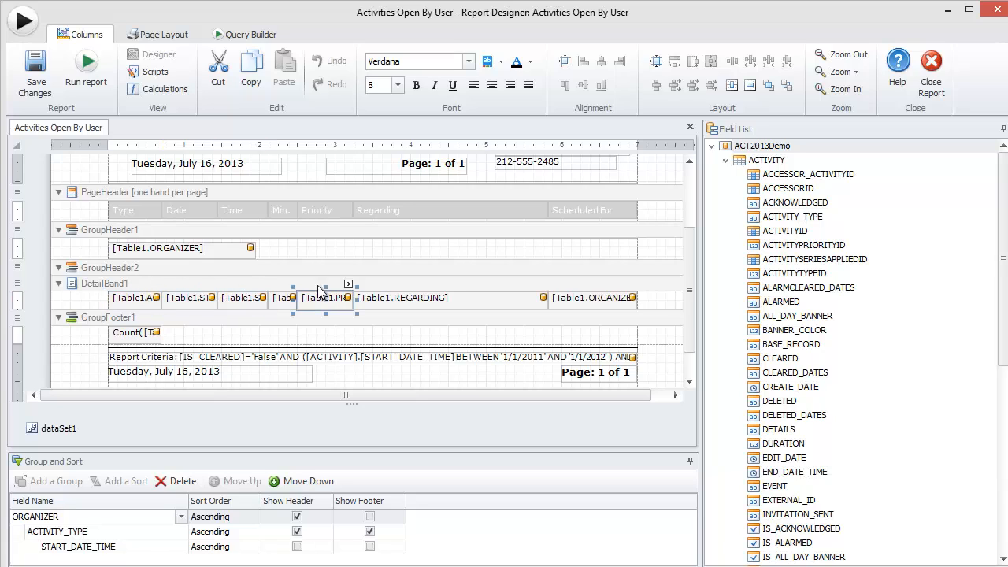
click(322, 207)
drag(343, 246, 321, 302)
- Narrow the REGARDING field in DetailBand1 to a width of about 125 and place the ACTIVITY table's CLEARED field beside it
click(409, 297)
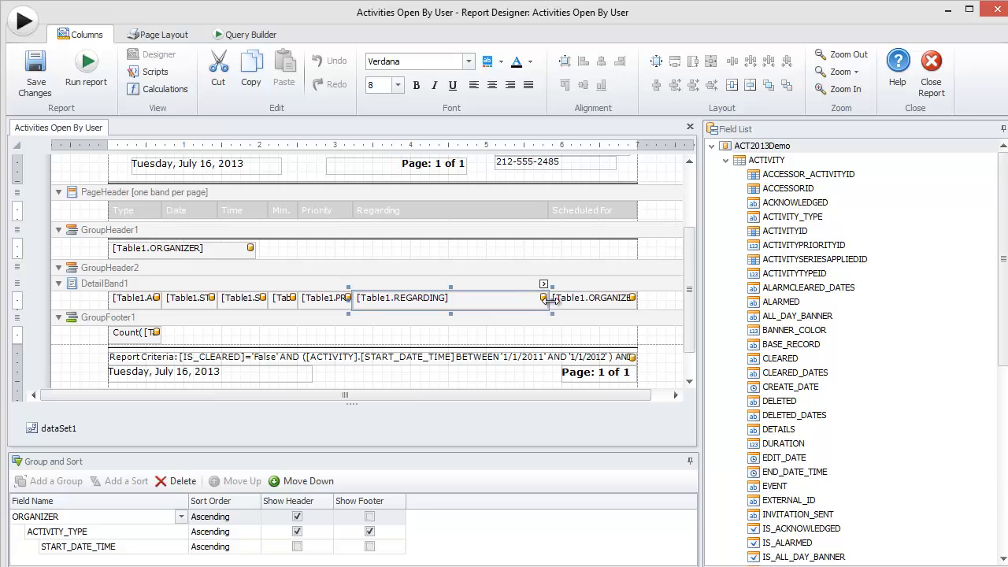
drag(549, 300, 452, 307)
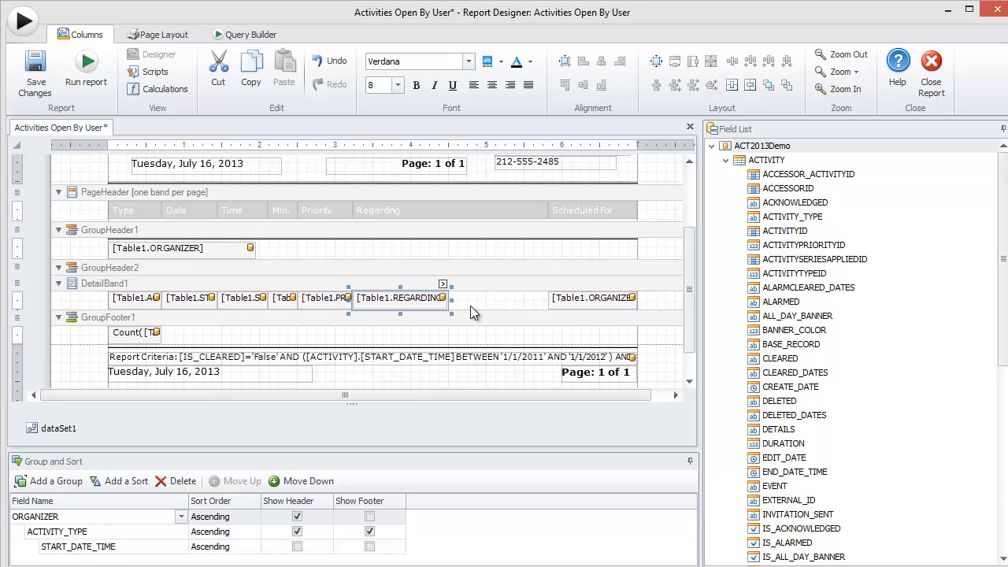
click(792, 360)
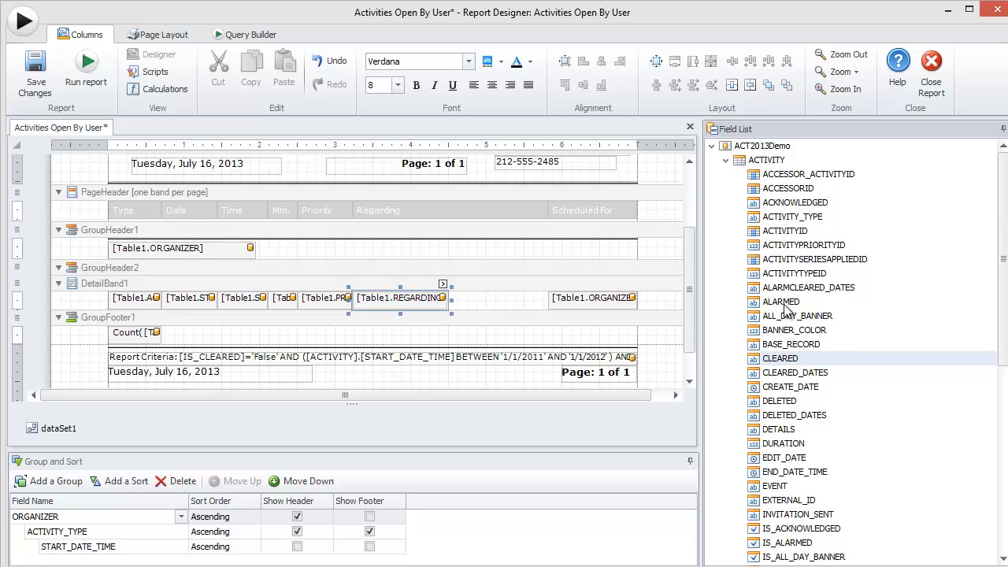
drag(762, 362, 496, 294)
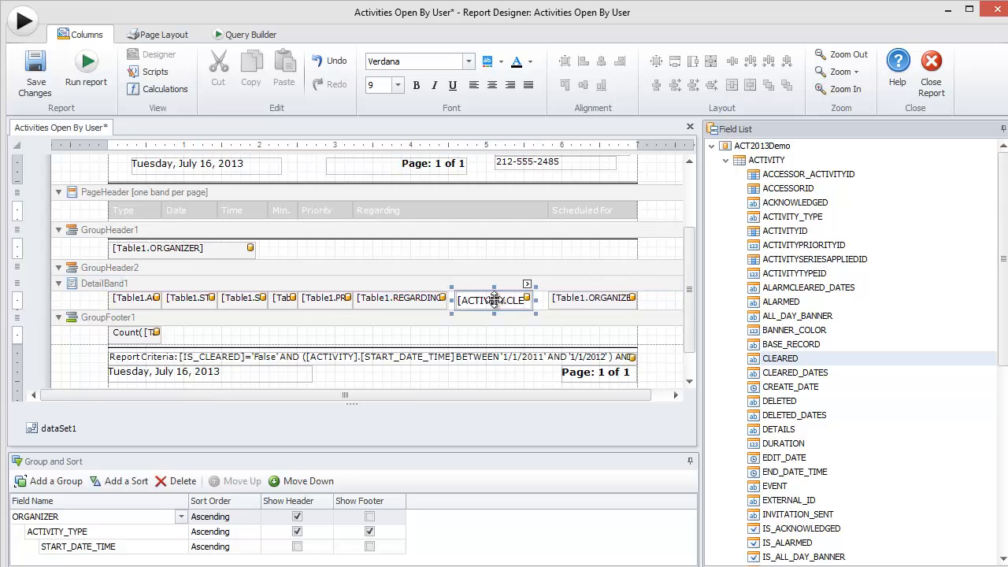
- Browse the full list of fields available in the ACTIVITY table
double_click(656, 11)
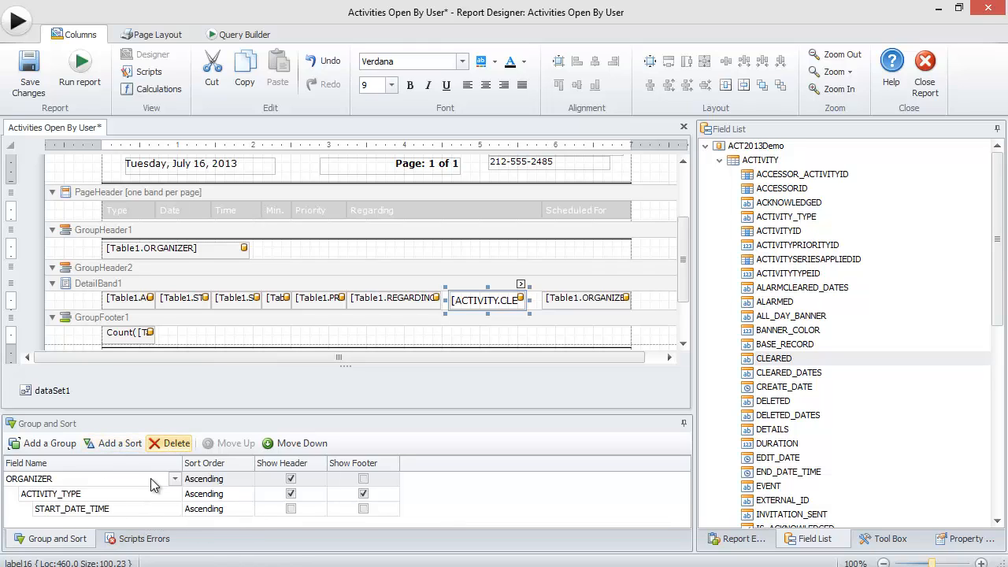
click(718, 162)
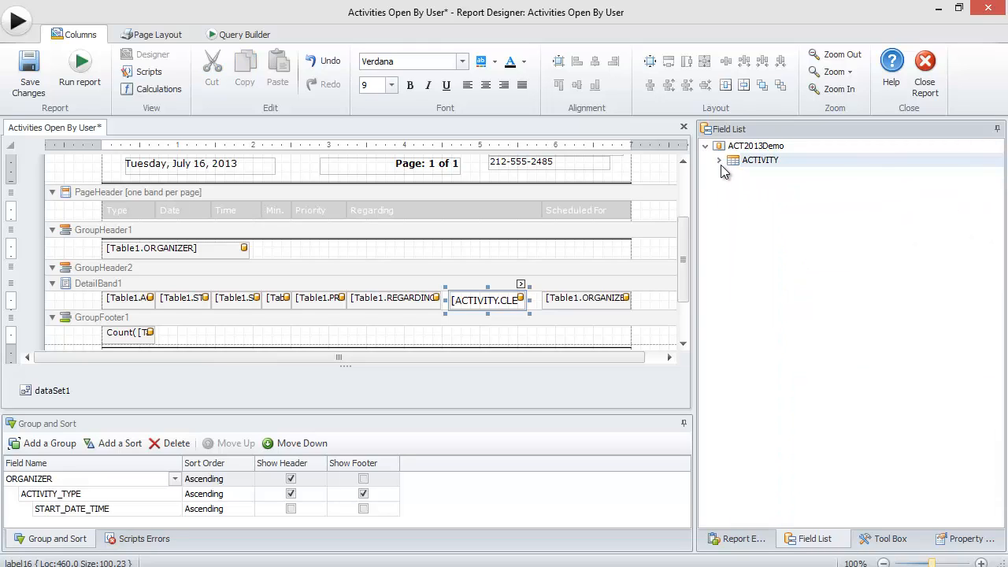
click(719, 161)
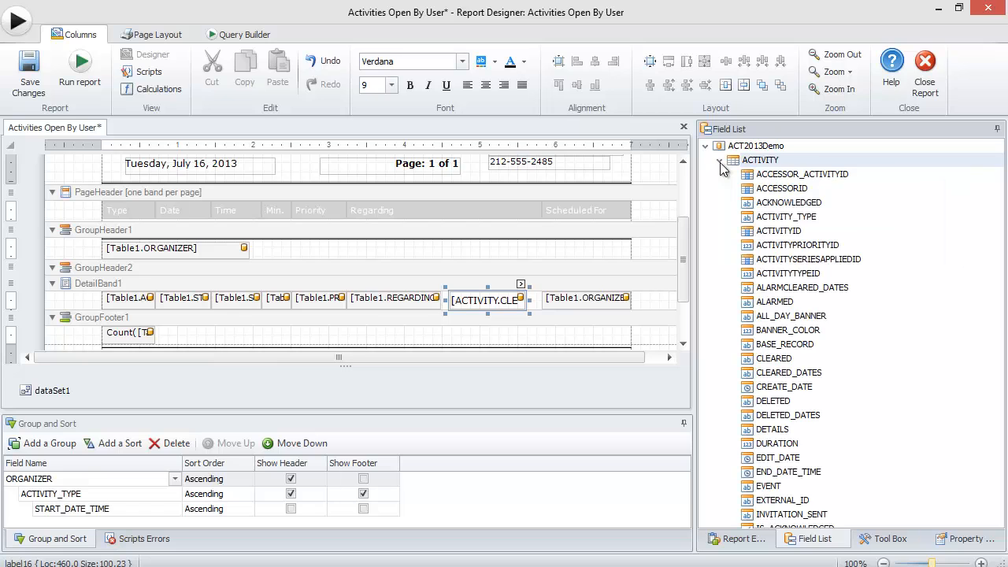
drag(996, 262, 1002, 490)
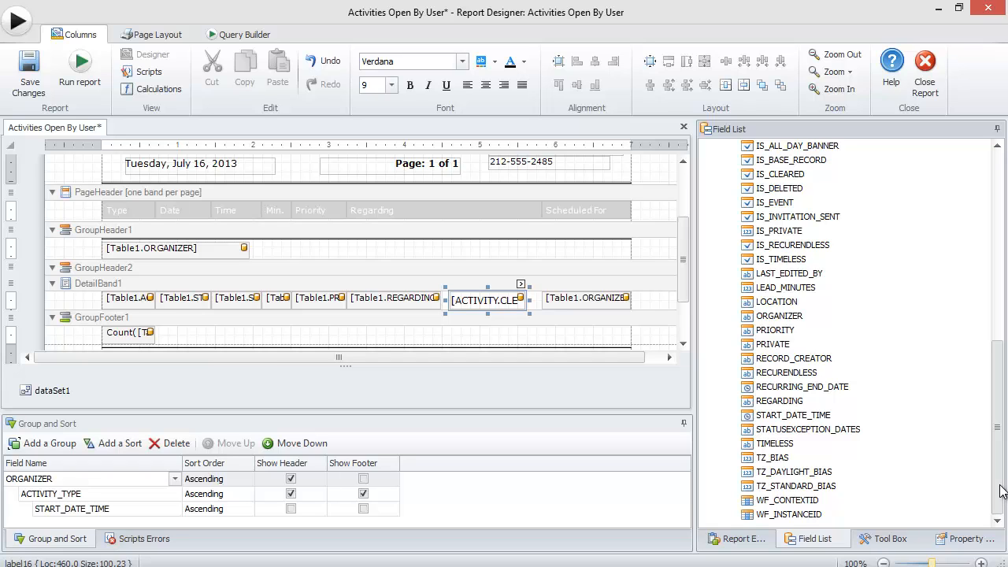
scroll(974, 218, up, 10)
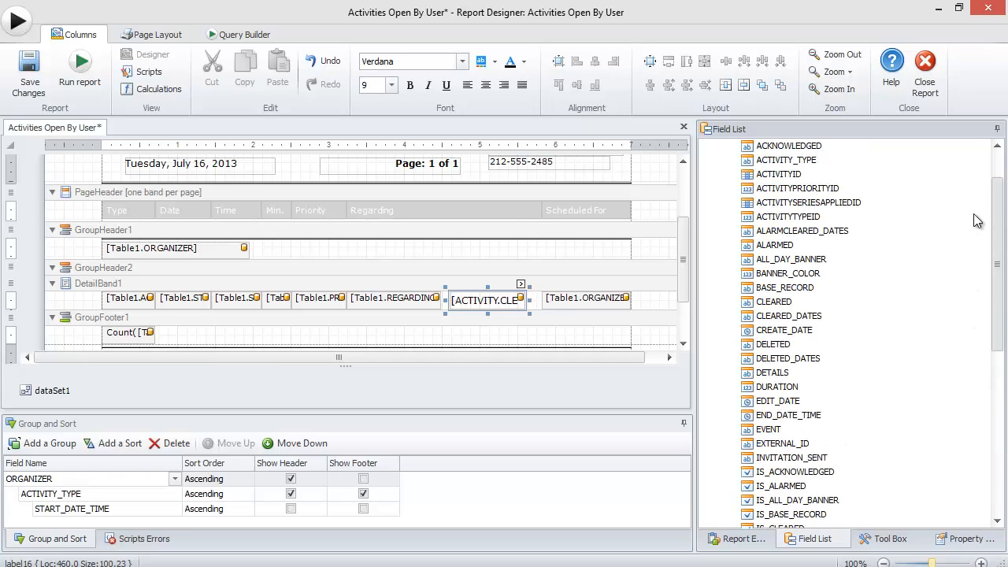
- Examine the report's structure tree by selecting GroupHeader1, GroupHeader2, DetailBand1 and several of its labels
click(747, 540)
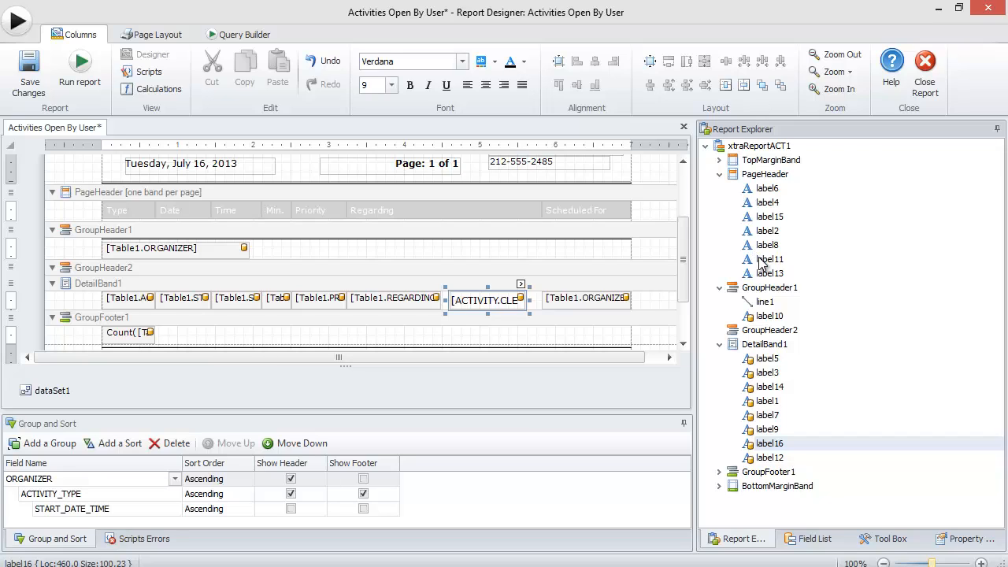
click(767, 287)
click(762, 330)
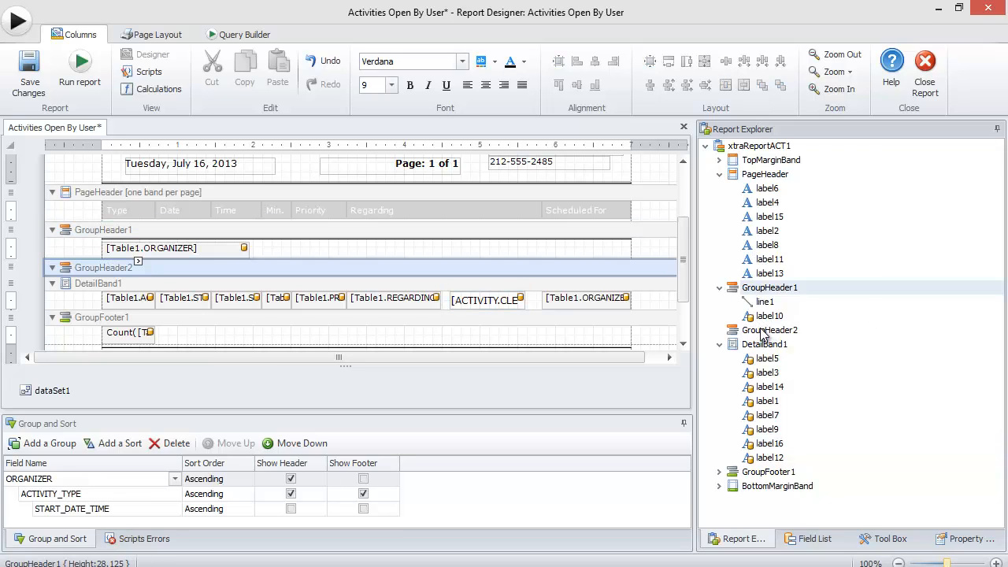
click(764, 346)
click(765, 358)
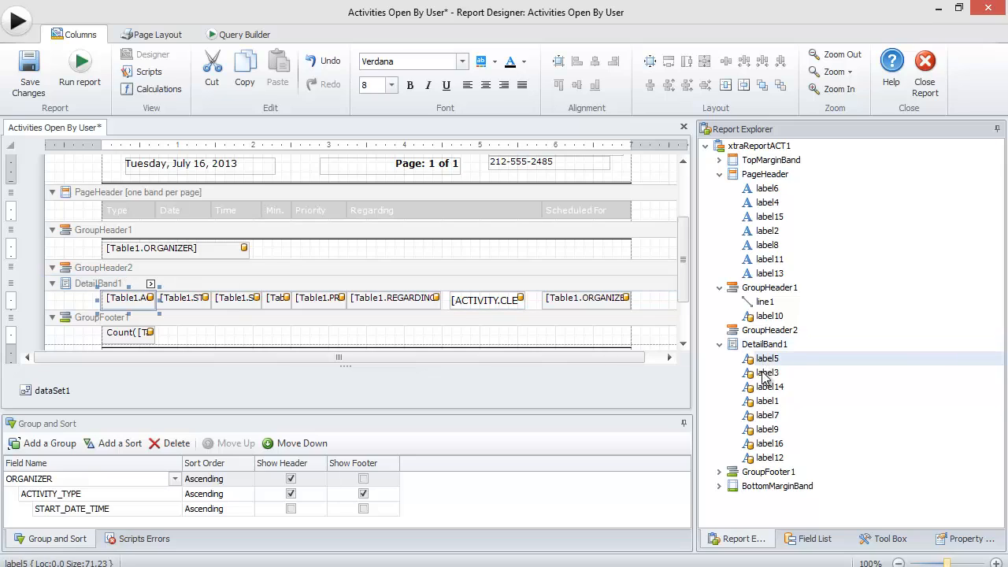
click(768, 387)
click(767, 401)
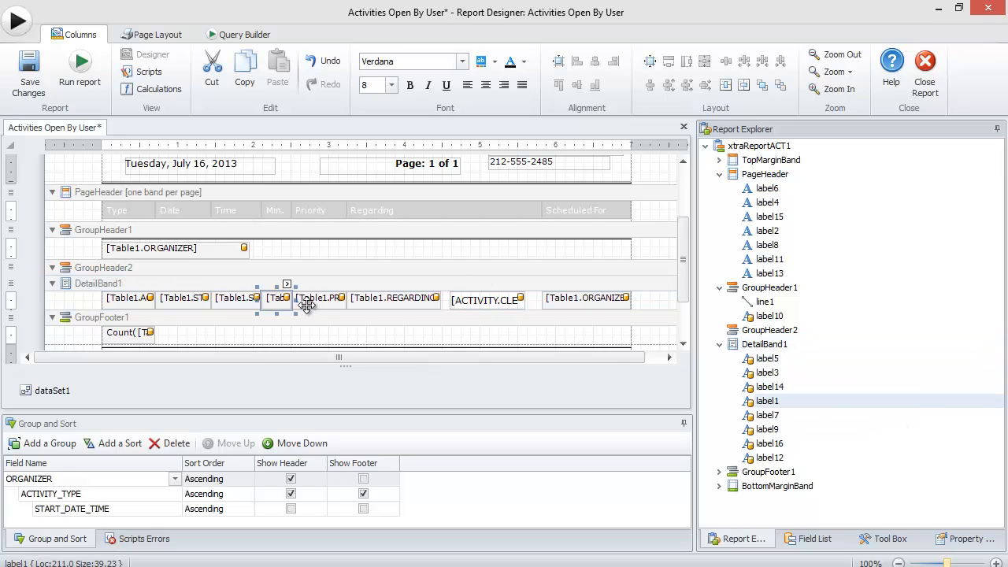
- Look over the available database fields, the standard report controls and the properties of the selected detail label
click(819, 538)
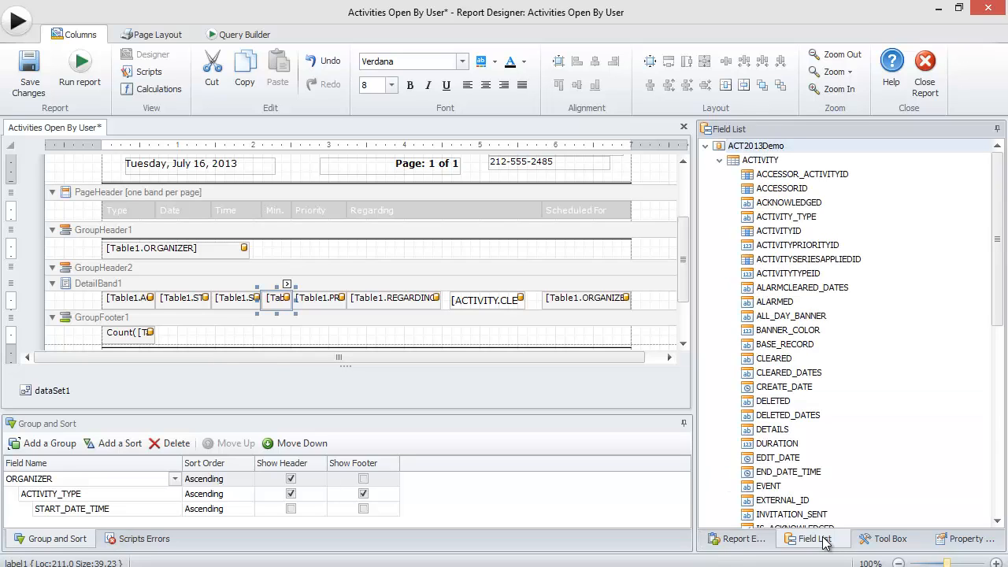
click(880, 540)
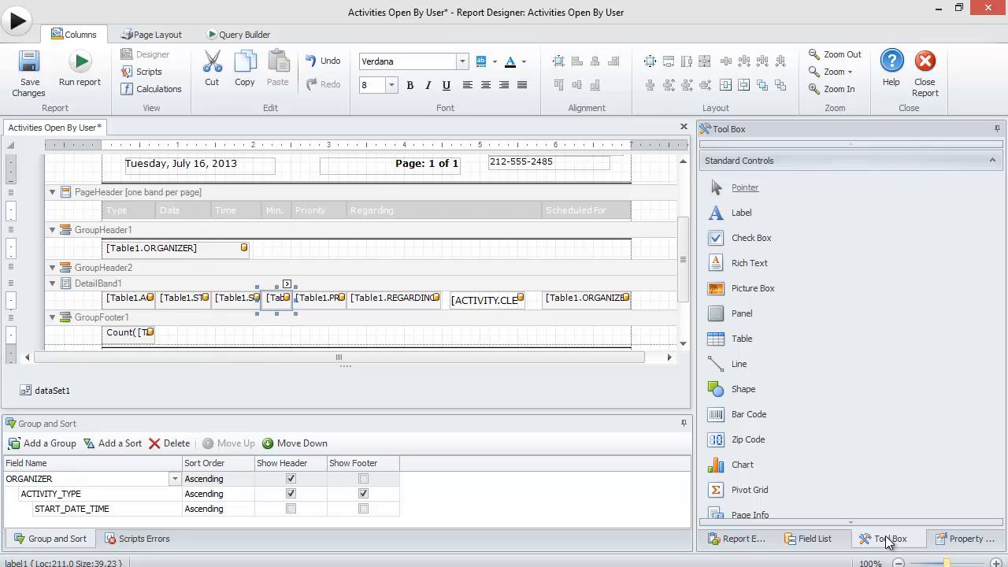
click(968, 539)
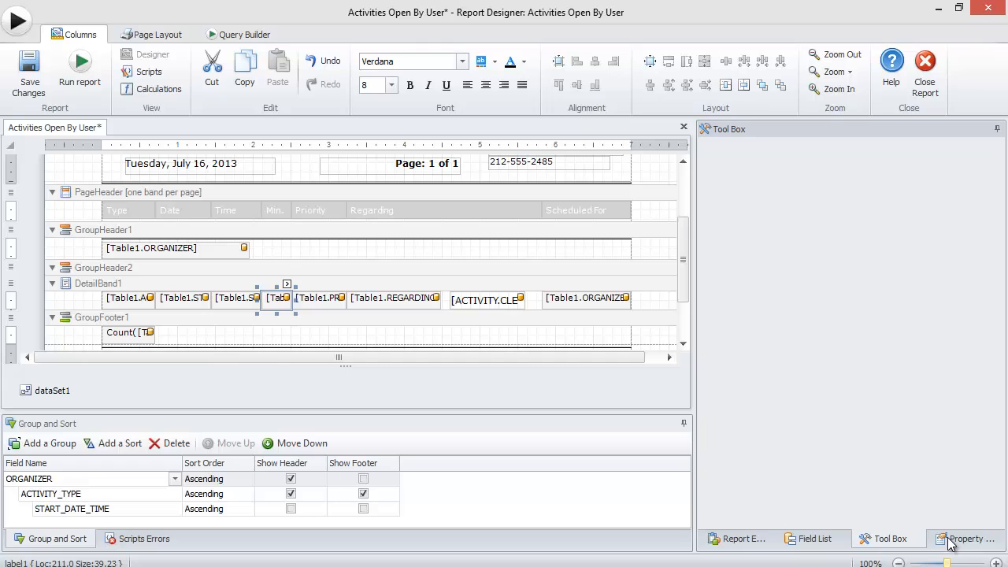
click(952, 541)
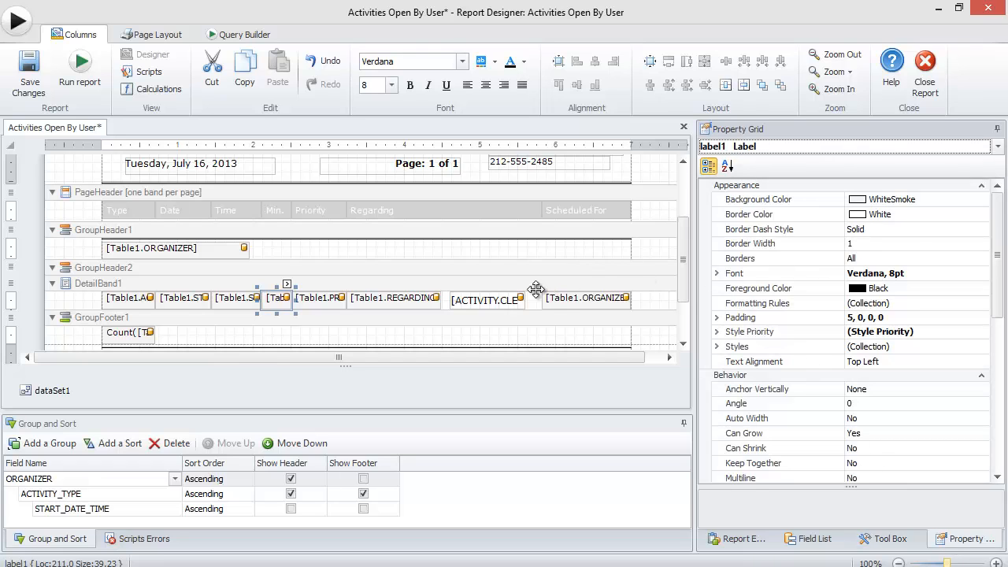
- Inspect the properties of the report title label and of the city, state and ZIP label in the page heading
drag(682, 223, 679, 204)
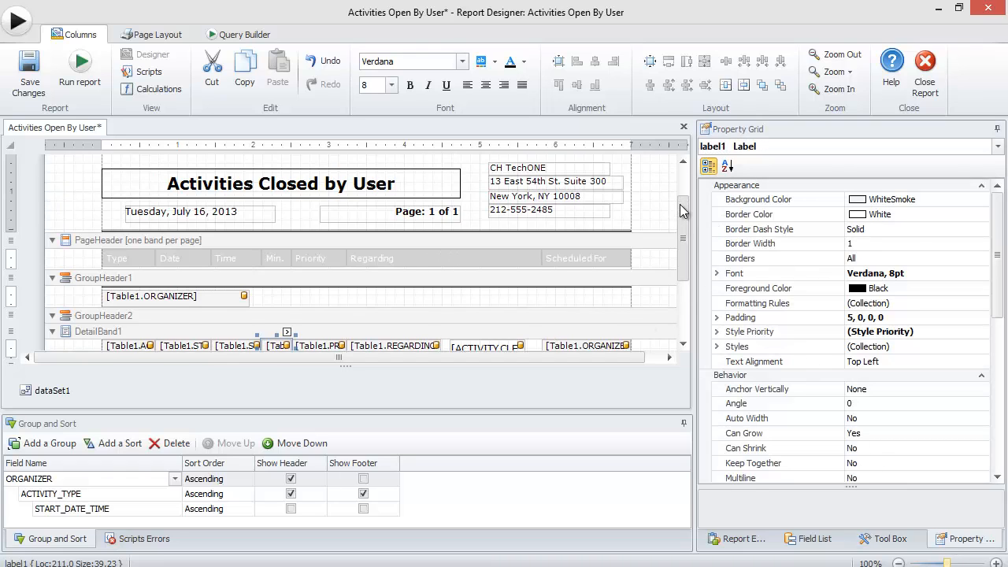
click(417, 182)
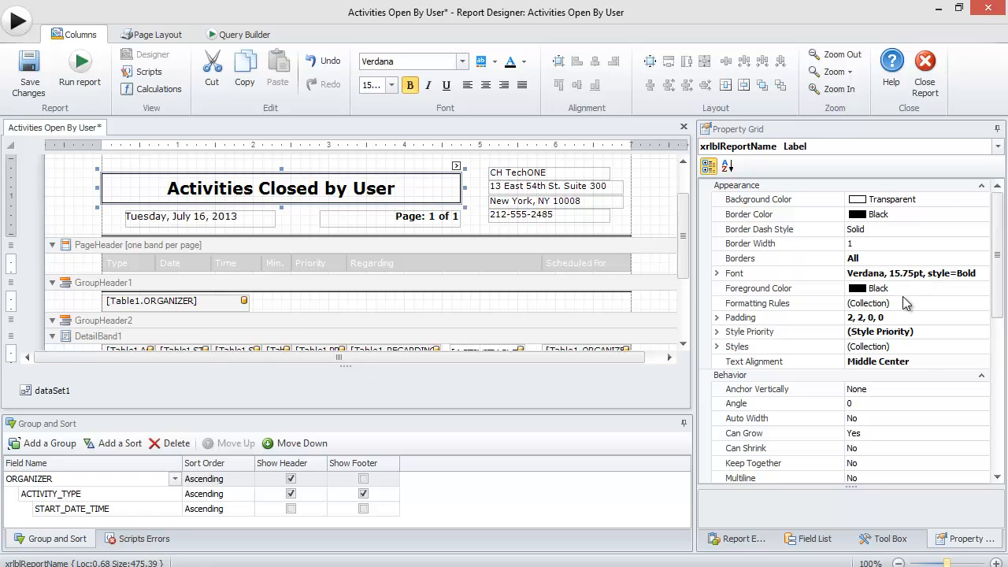
click(539, 206)
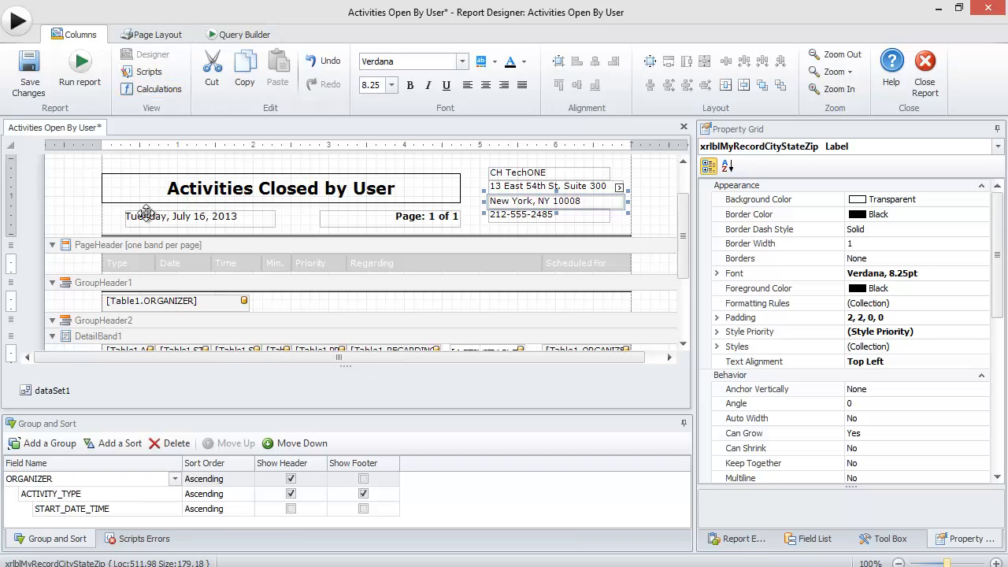
- Preview the report with the added CLEARED column and return to its design layout
click(146, 39)
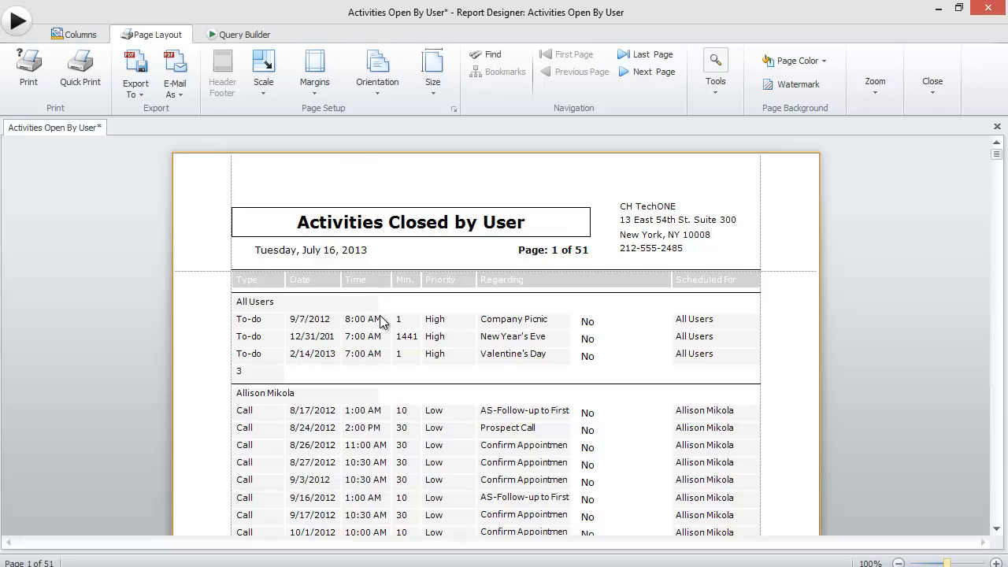
click(71, 34)
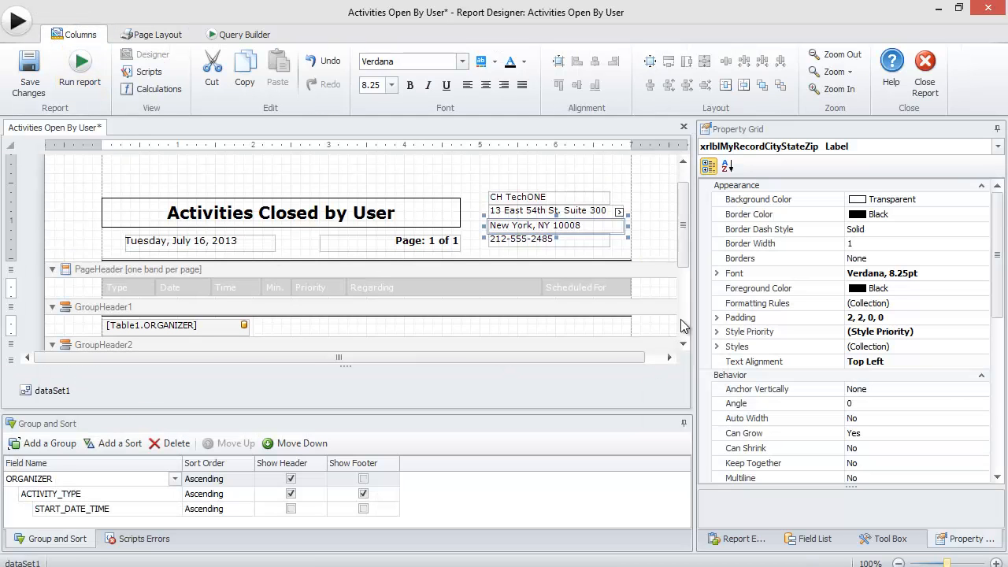
- Delete the ACTIVITY.CLEARED field from DetailBand1 and widen the REGARDING field to about 258, up to the ORGANIZER field
click(684, 317)
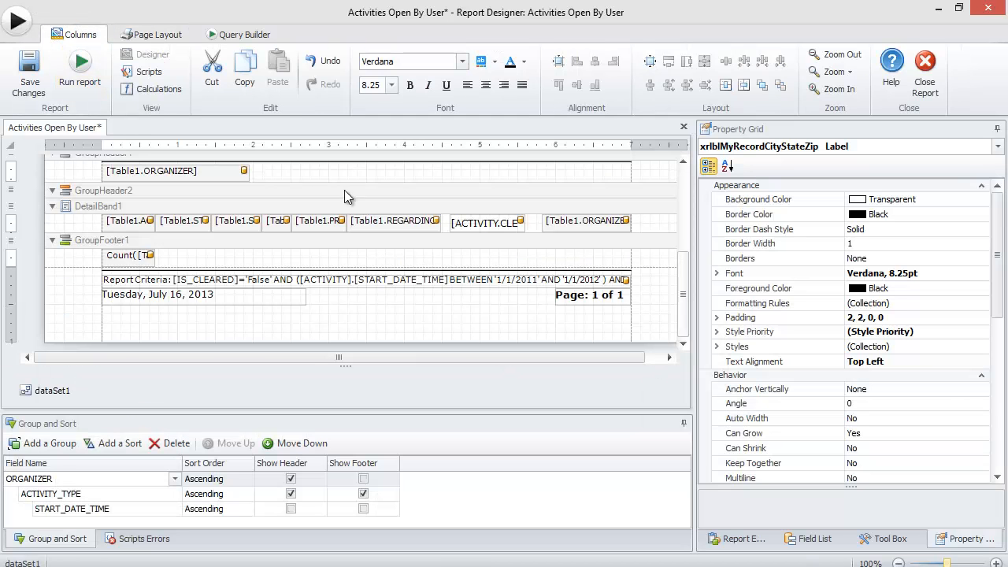
click(477, 225)
key(Delete)
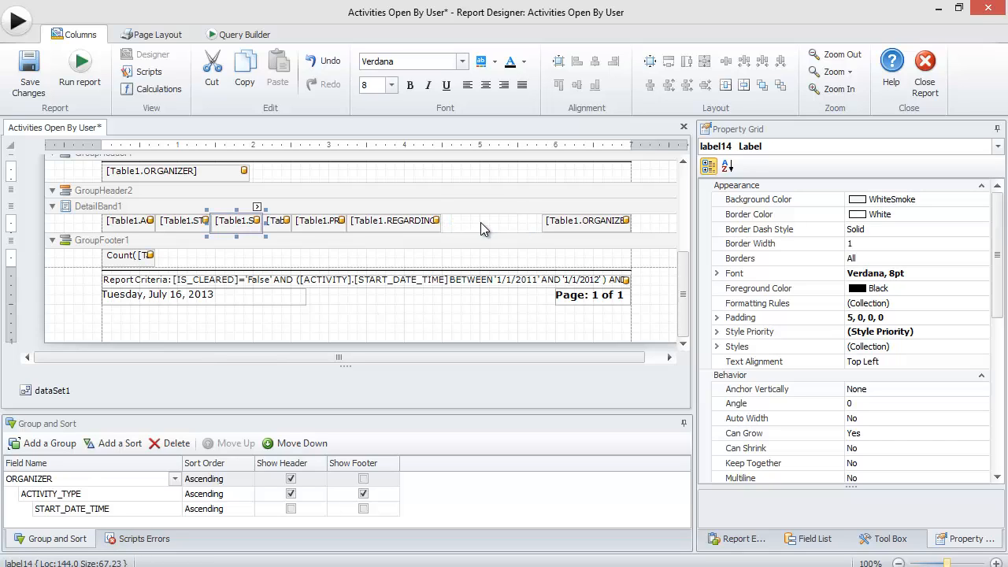
click(393, 222)
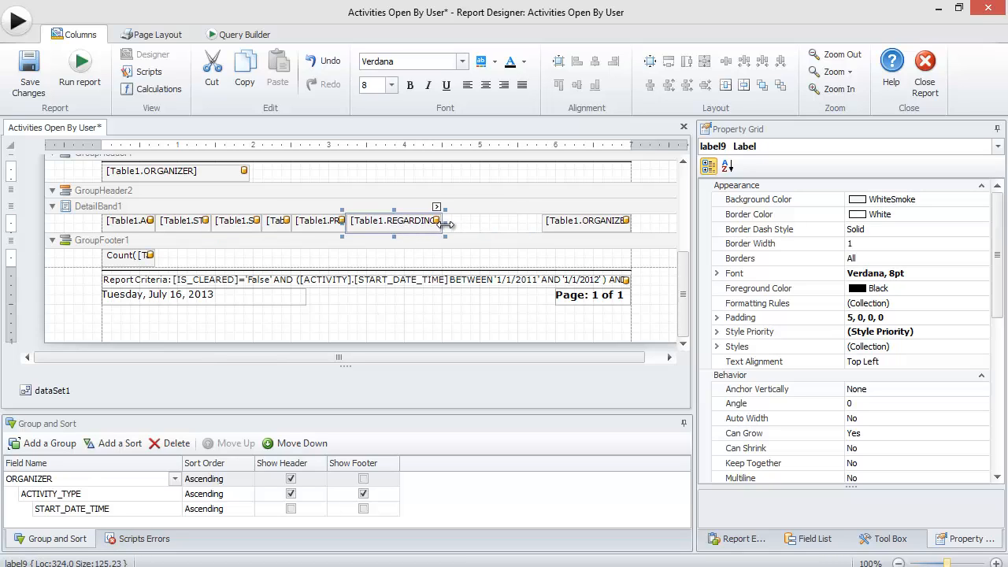
drag(443, 226, 543, 235)
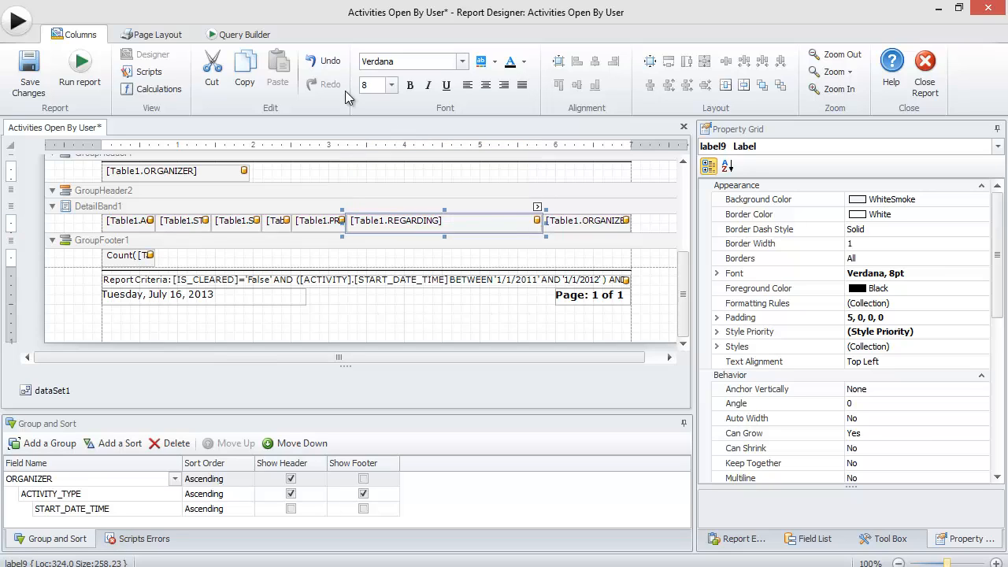
- Preview the report, and examine its full SQL statement in the query builder
click(148, 35)
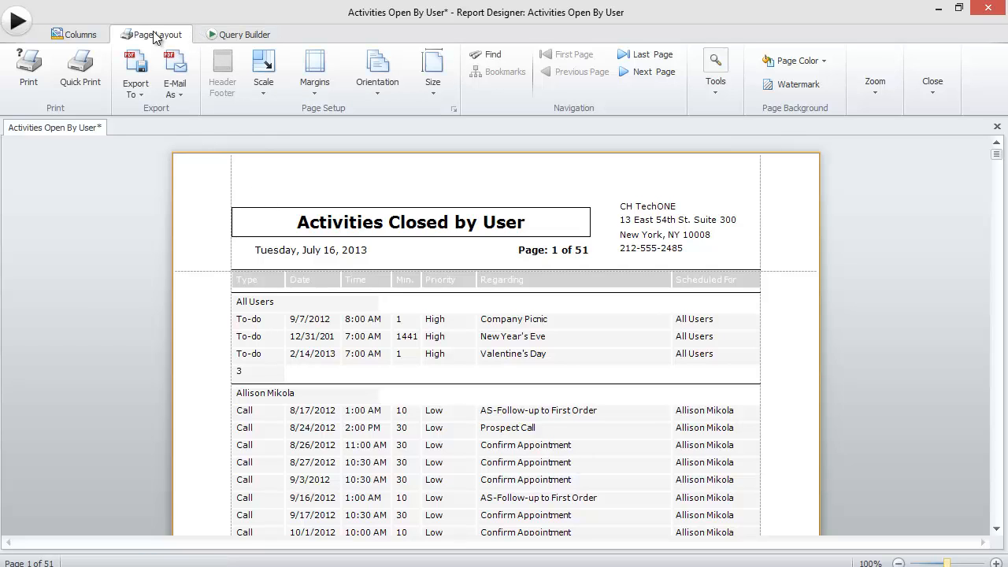
click(239, 33)
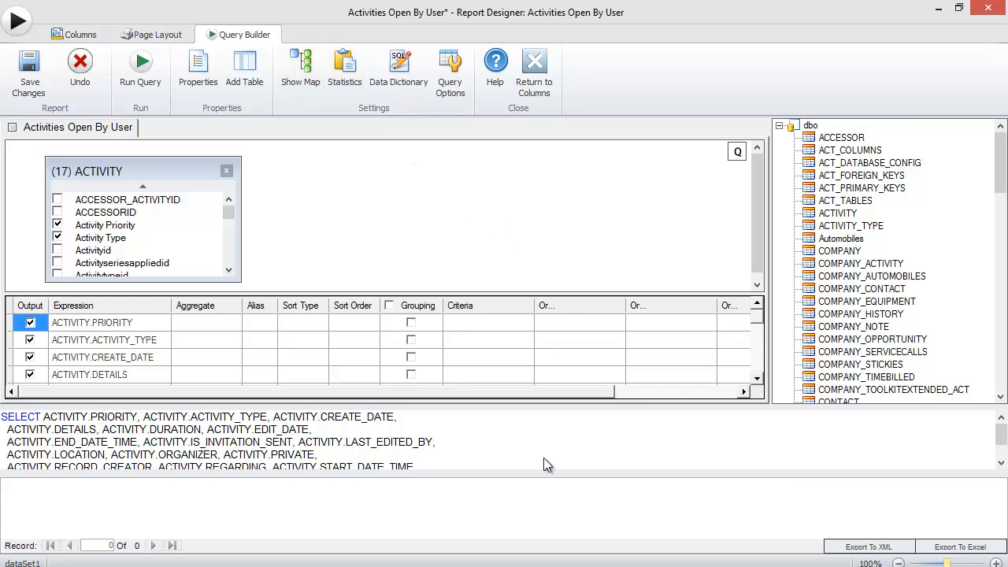
drag(537, 474, 540, 504)
click(359, 456)
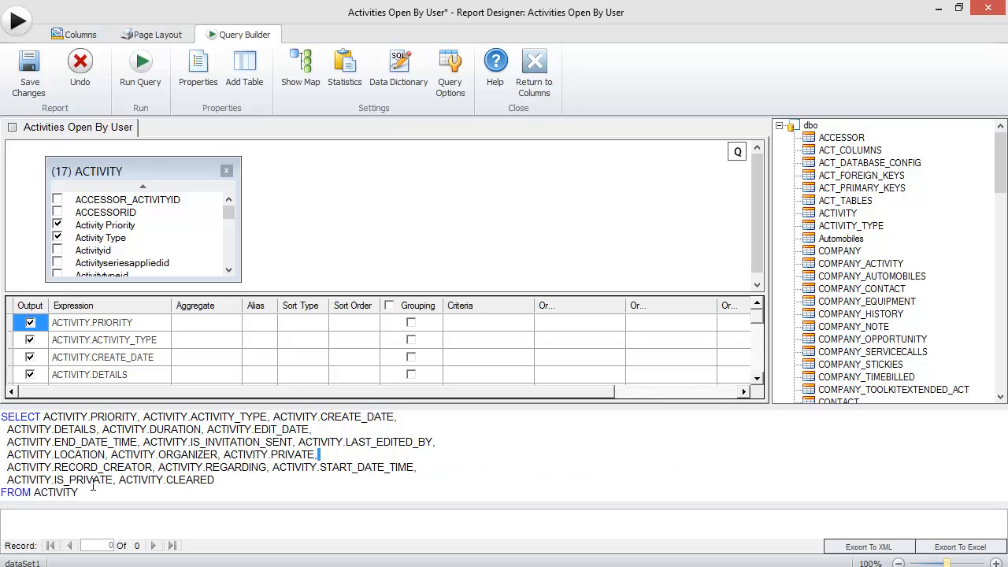
drag(93, 489, 131, 497)
click(132, 497)
- Include the ACTIVITY table's ACCESSORID field in the query output and select the SQL statement through FROM ACTIVITY
click(56, 212)
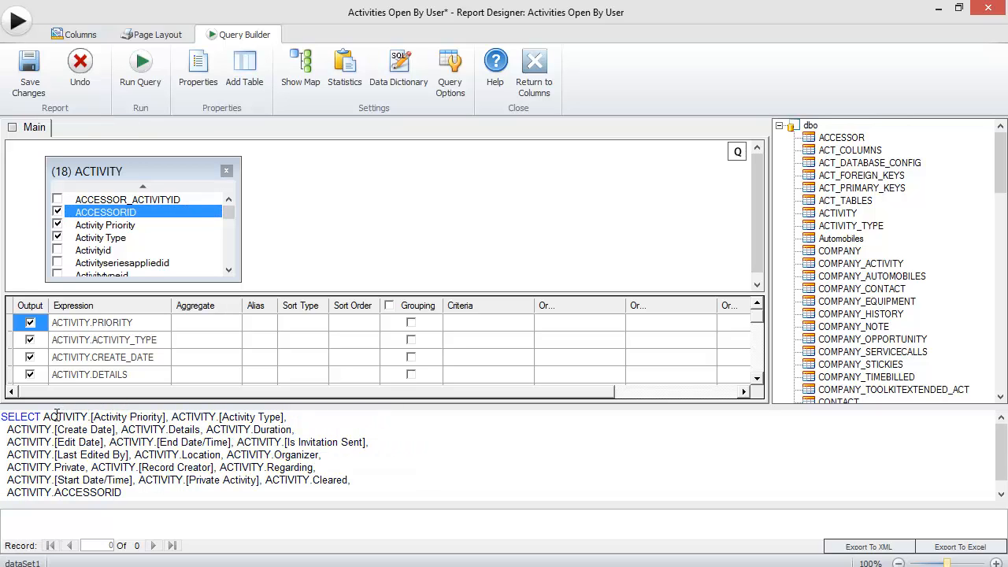
drag(2, 416, 156, 500)
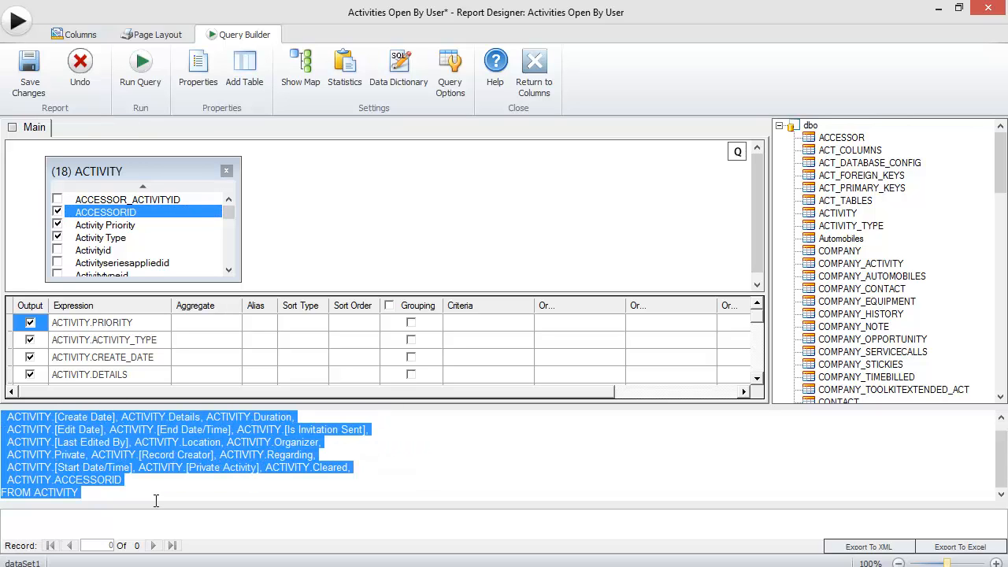
- Remove the ACTIVITY.ACCESSORID line and the comma after ACTIVITY.Cleared from the SQL statement
triple_click(46, 483)
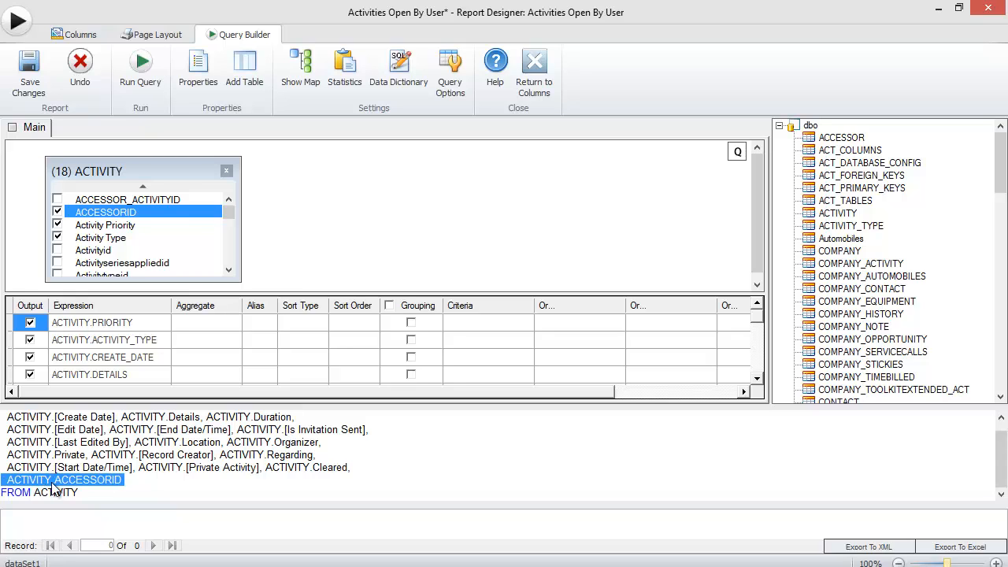
drag(140, 479, 5, 479)
key(Delete)
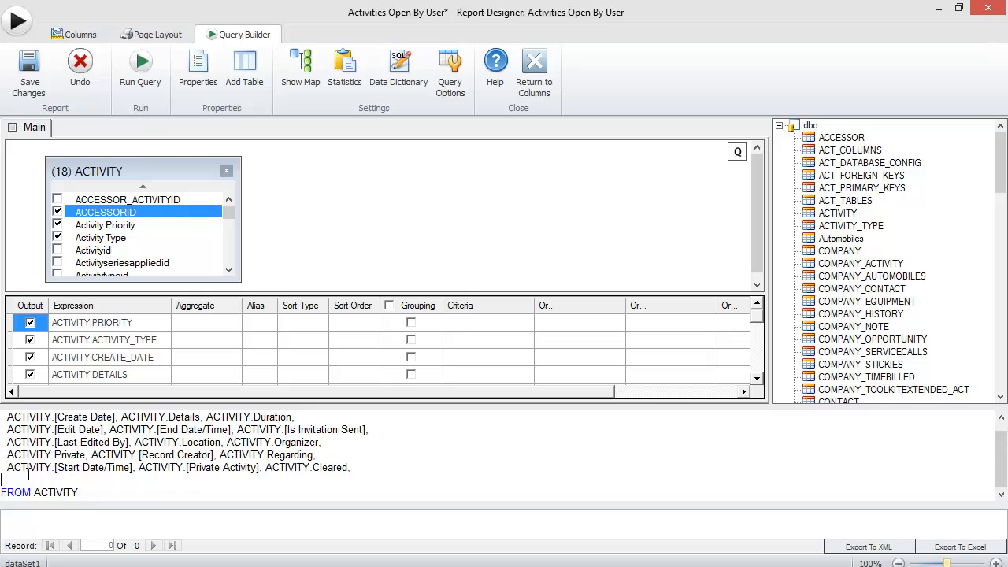
key(BackSpace)
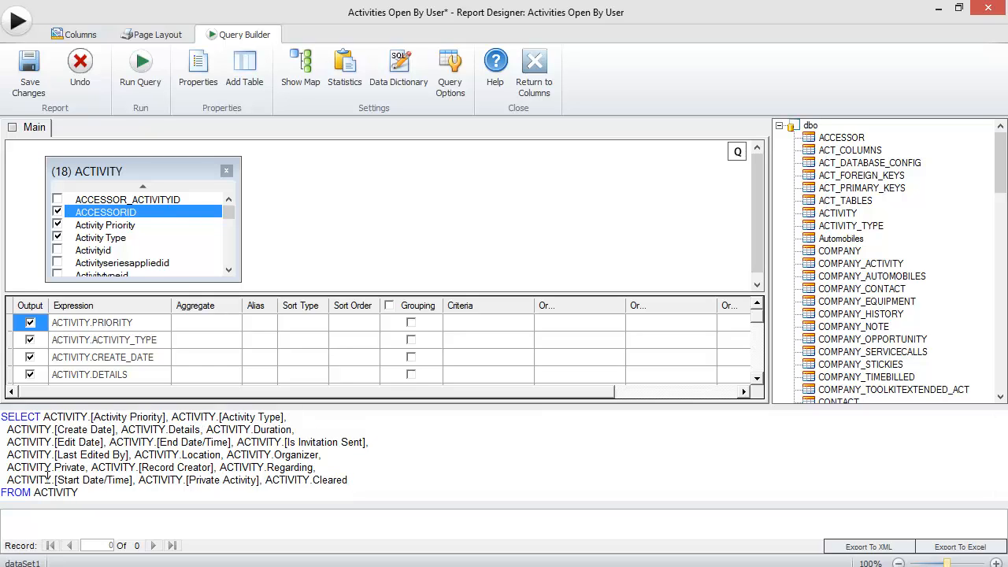
double_click(201, 466)
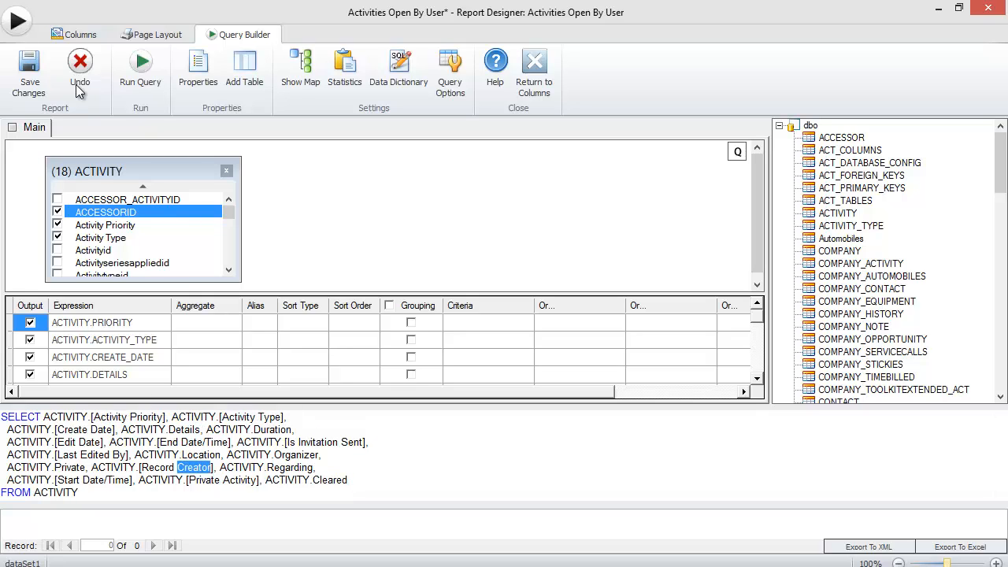
- Run the edited query, enlarge its results area and examine the PRIORITY, ACTIVITY_TYPE, CREATE_DATE and DETAILS values of the returned records
click(140, 72)
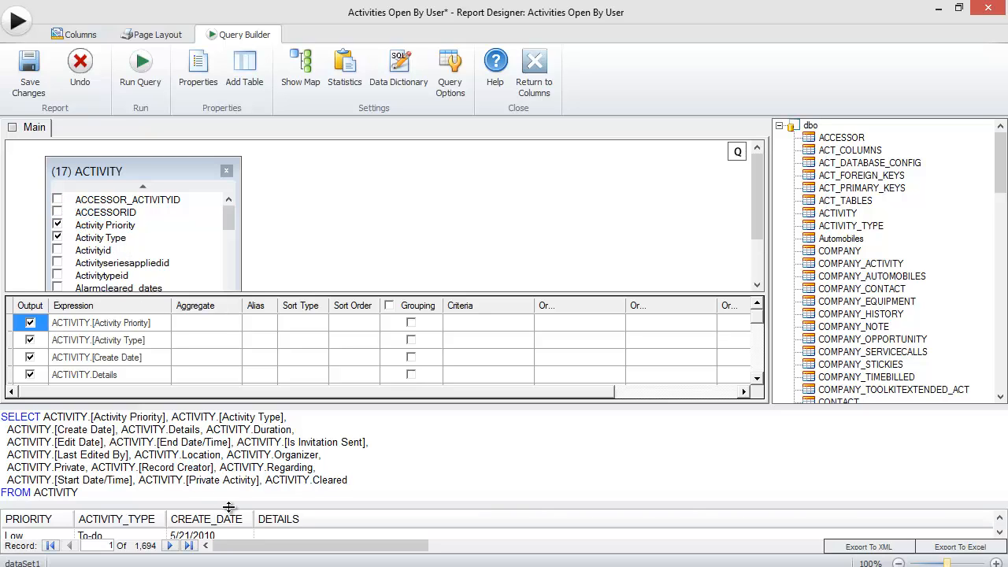
drag(228, 508, 244, 470)
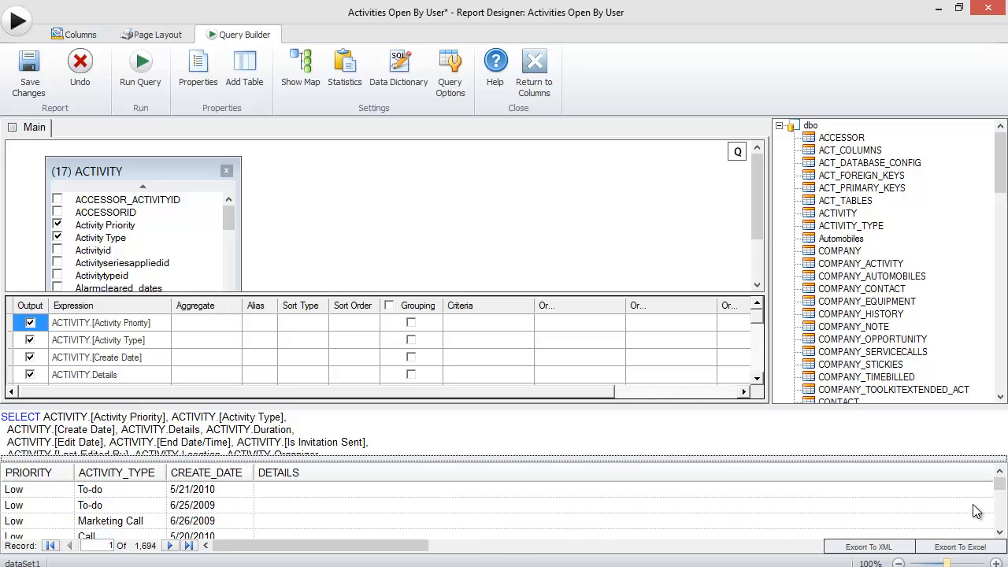
drag(1001, 488, 1002, 511)
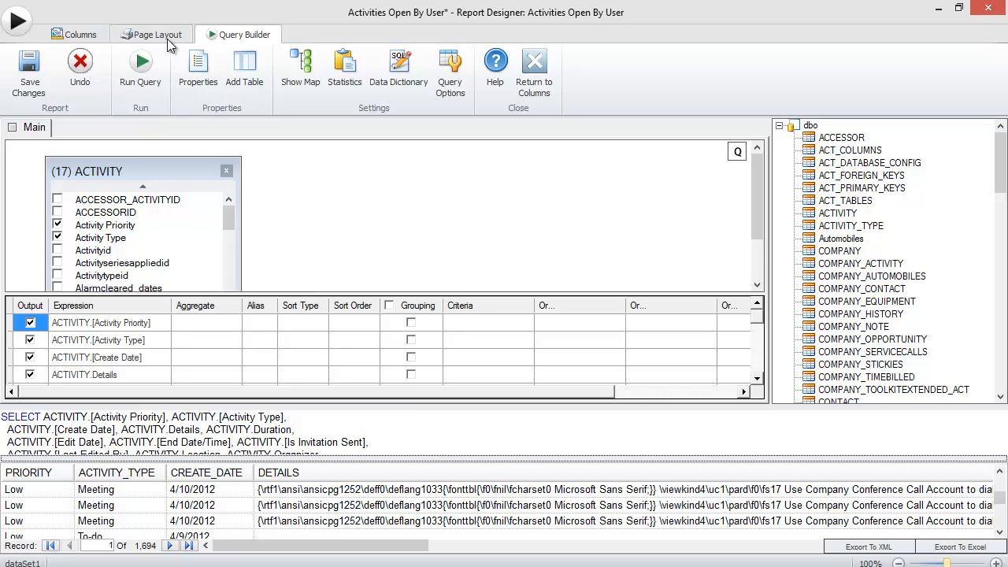
- Return to the report's column design, preview the report, and close the designer without saving the changes
click(105, 37)
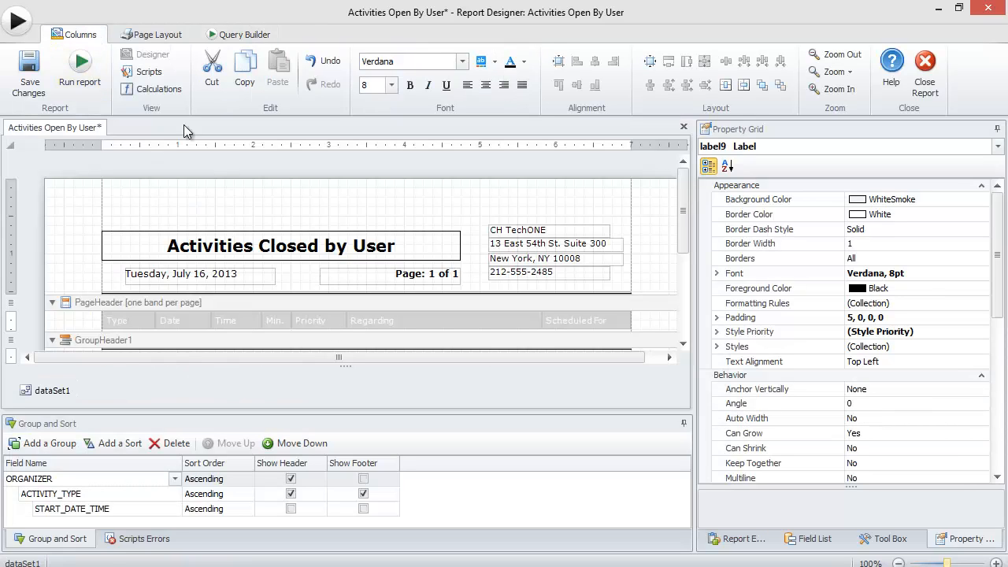
click(150, 36)
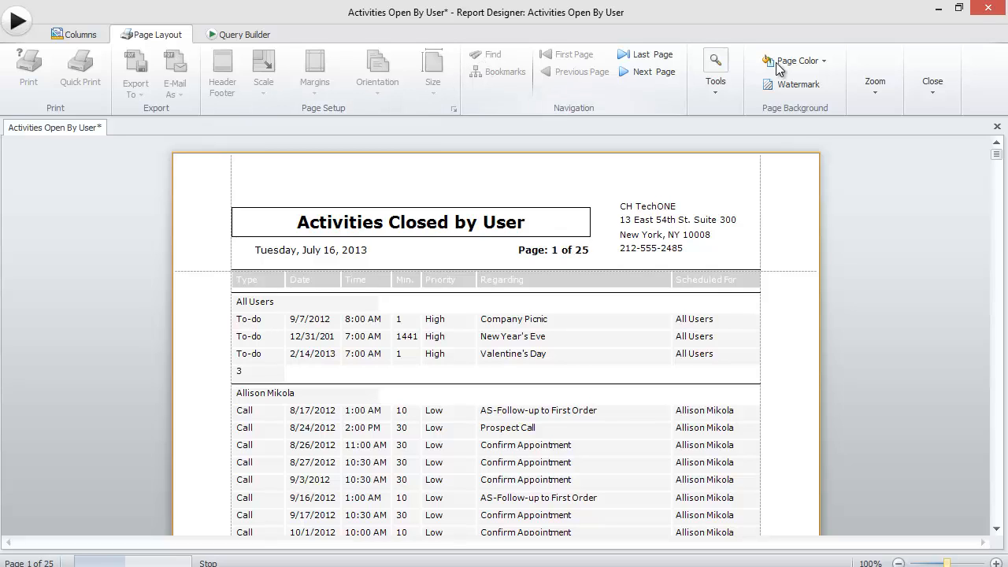
click(988, 10)
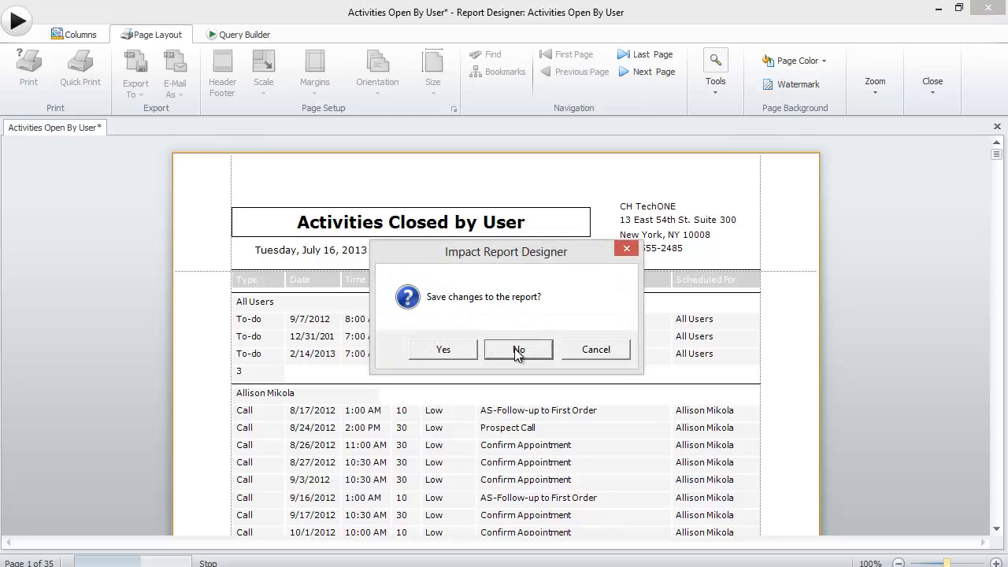
click(517, 348)
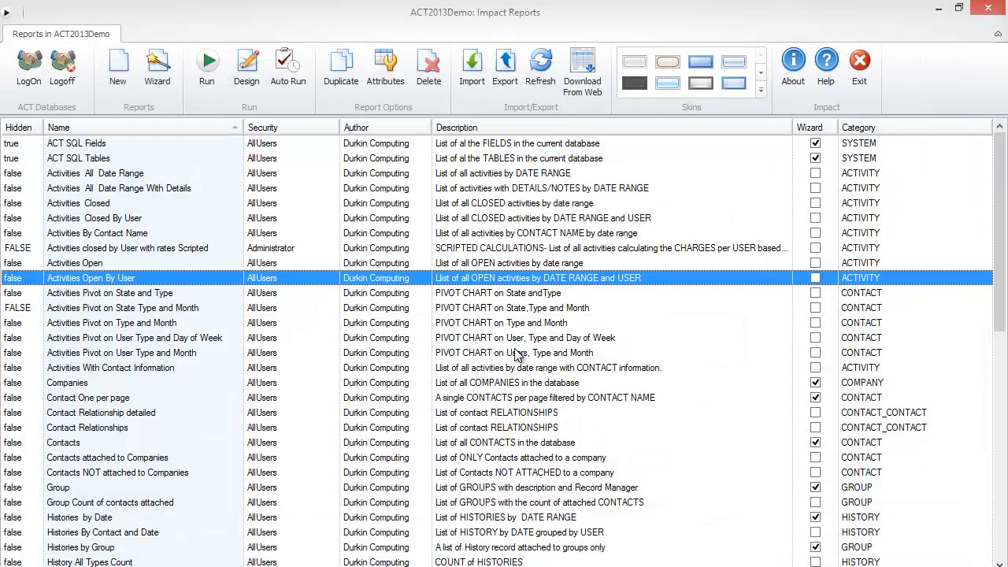
- Examine the Auto Run schedule and output options for the Activities Open By User report, and close them without saving
click(284, 71)
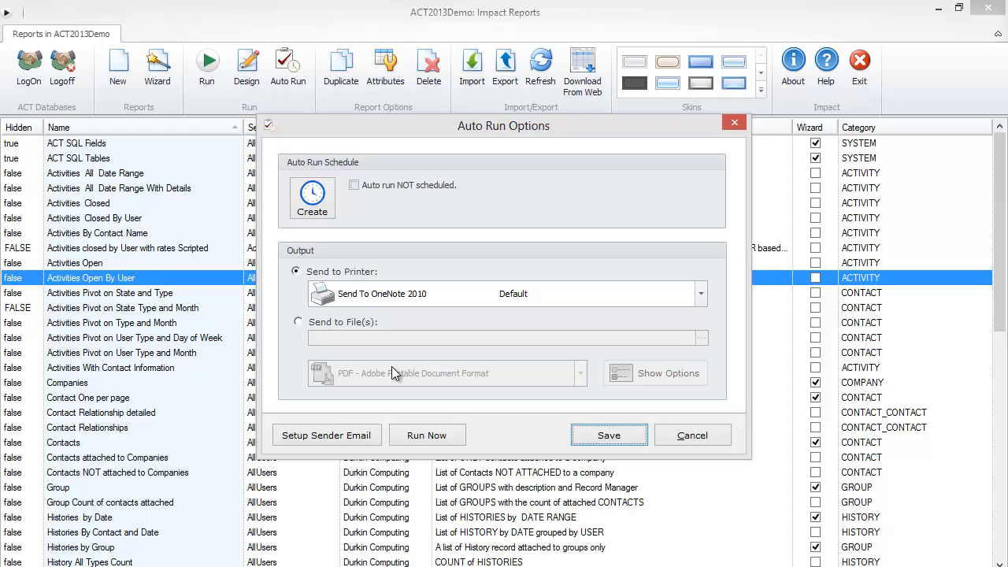
click(690, 439)
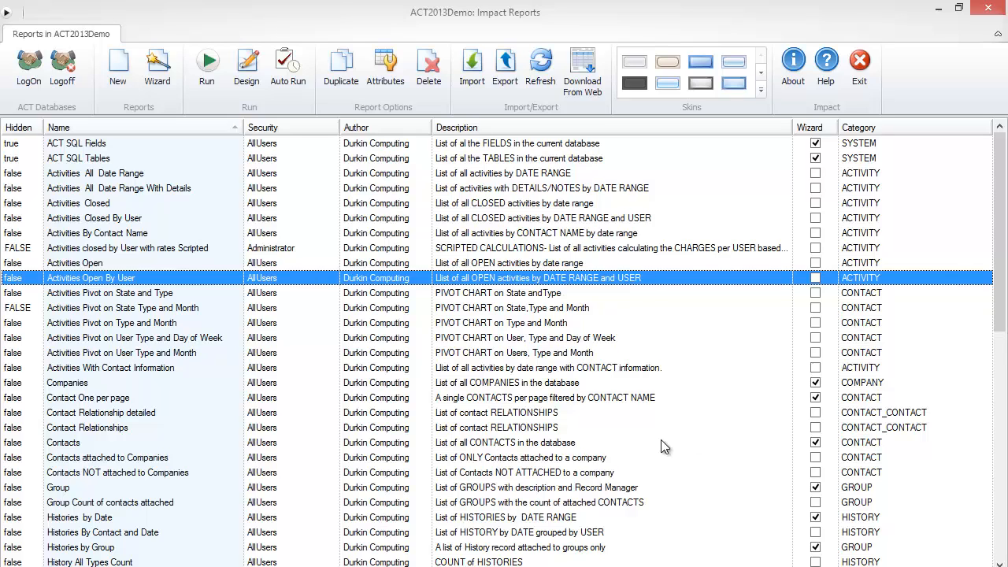
click(425, 566)
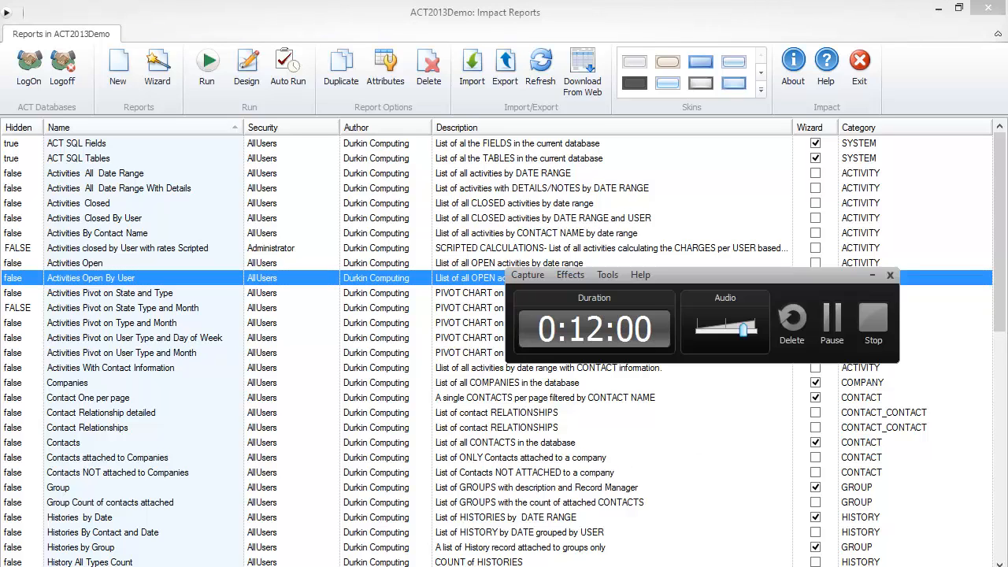